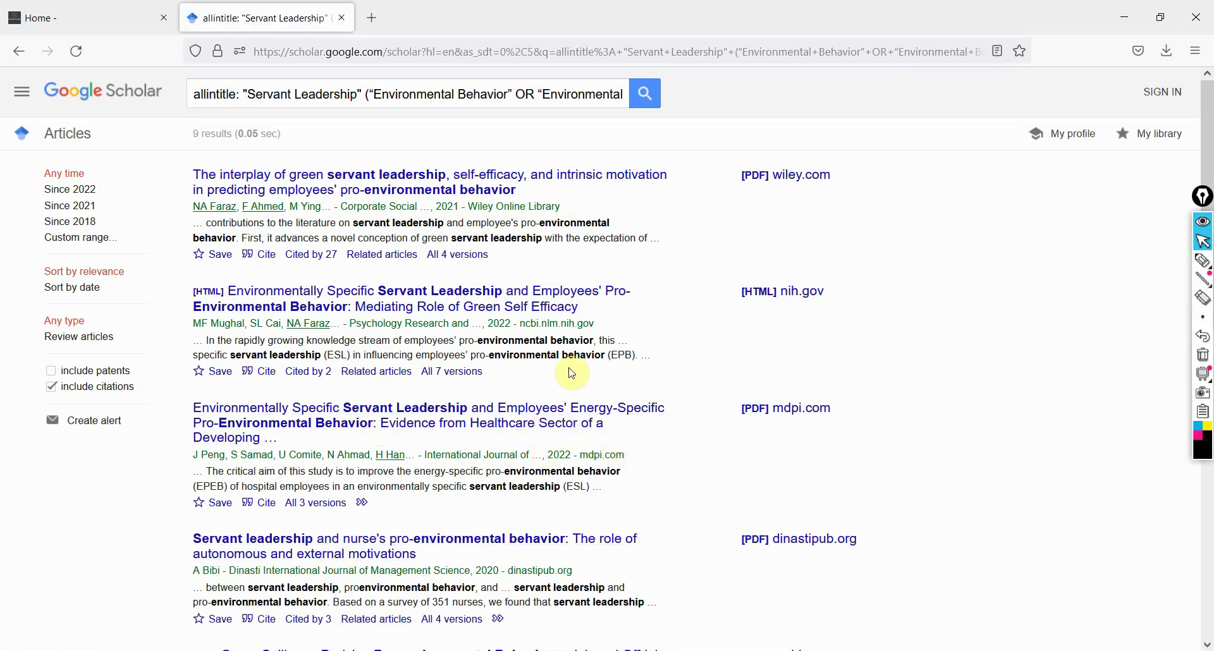
Highlight the first result's Wiley Online Library source and scroll through the 9 allintitle results.
drag(575, 207, 482, 208)
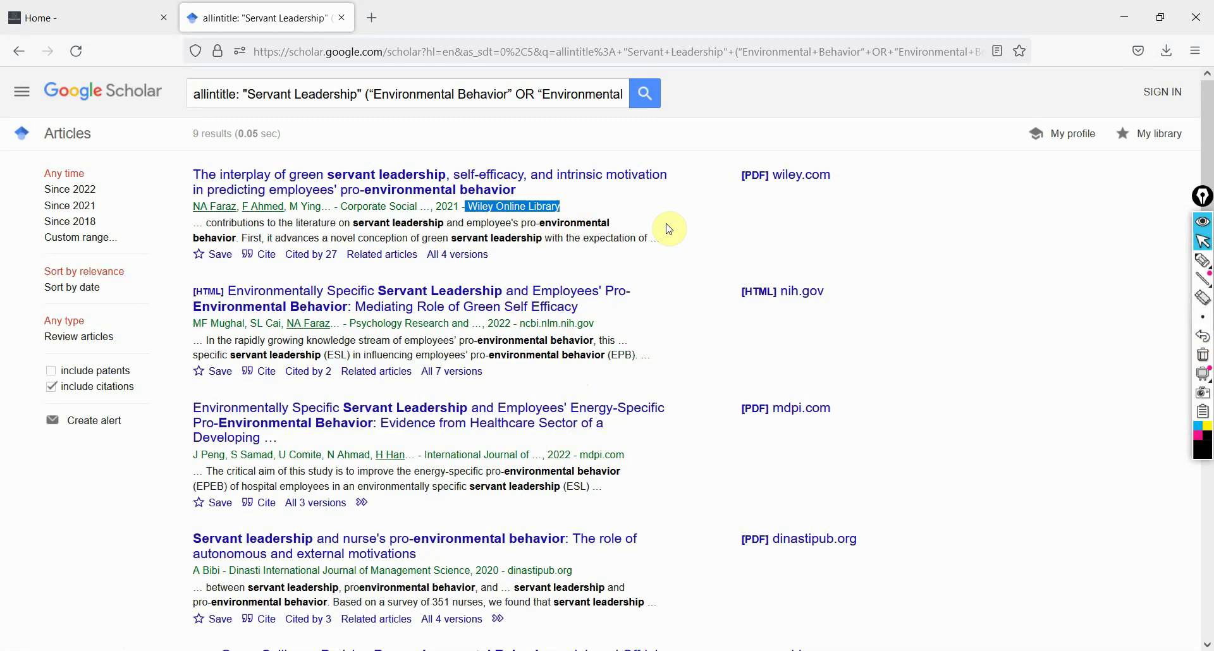
scroll(677, 282, down, 8)
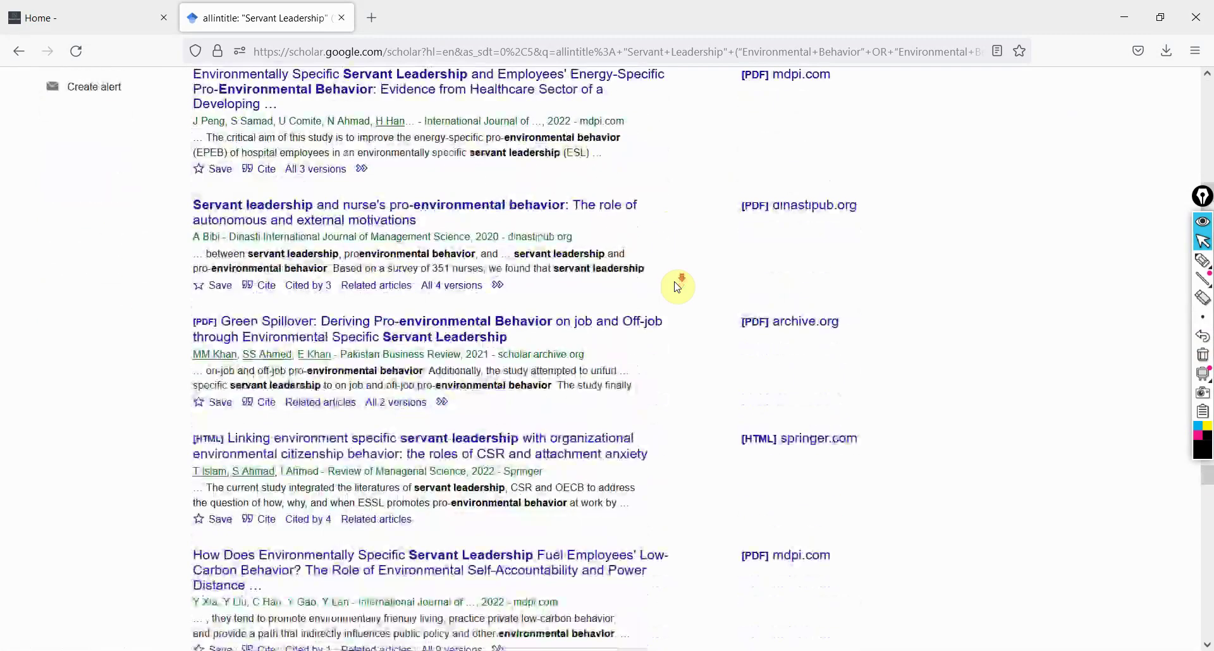
scroll(677, 284, down, 1)
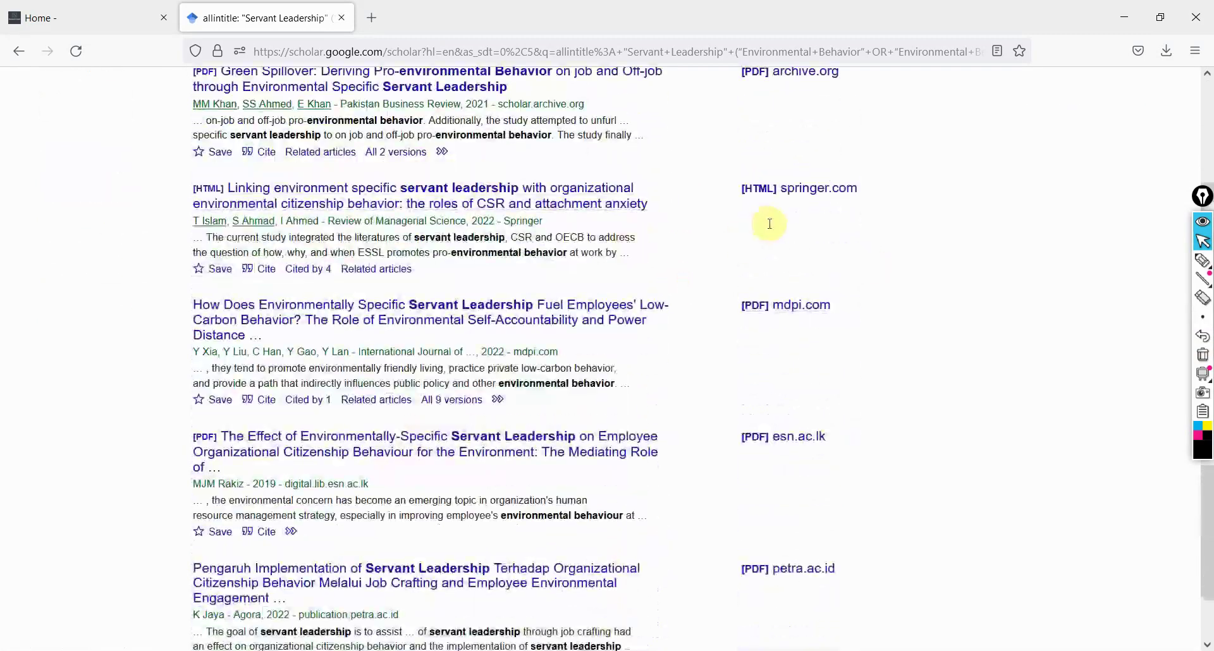
Back in PowerPoint, highlight the contradictory-findings question on the framework questions slide.
key(alt+Tab)
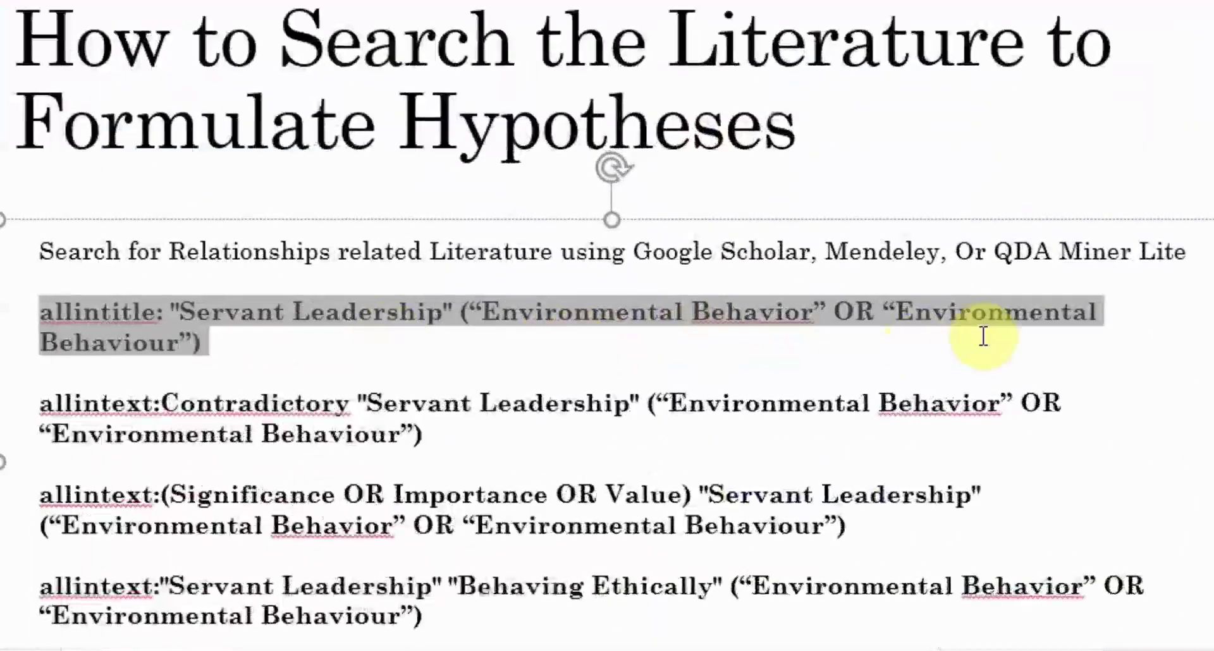
click(281, 435)
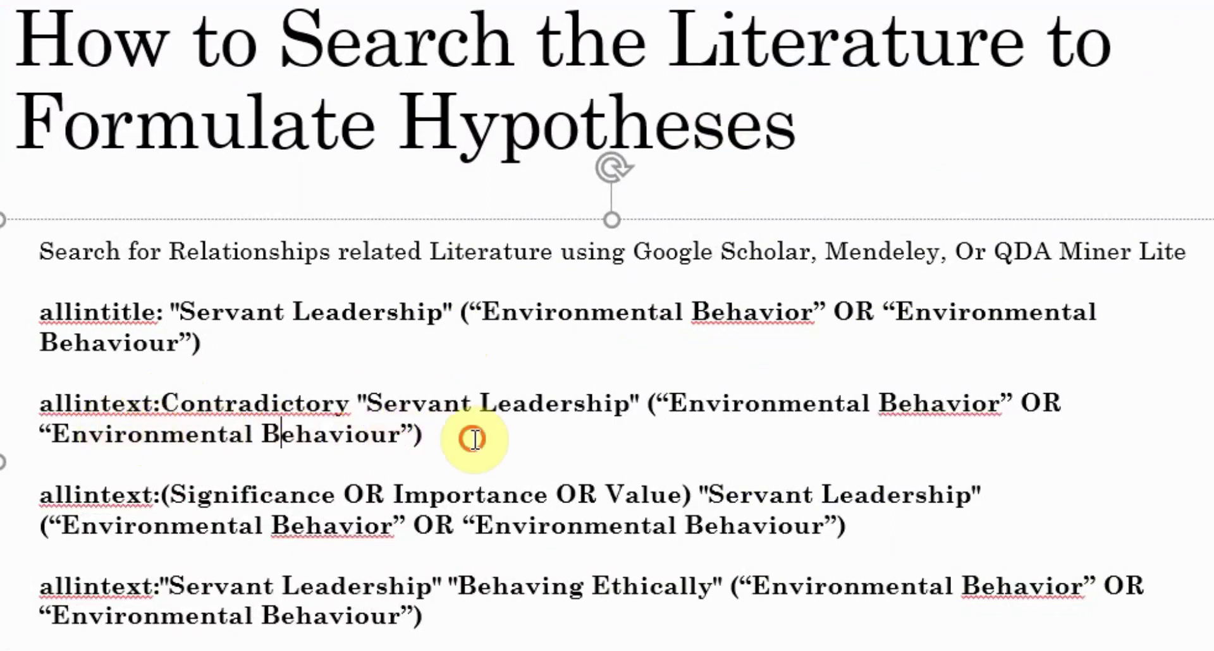
click(692, 436)
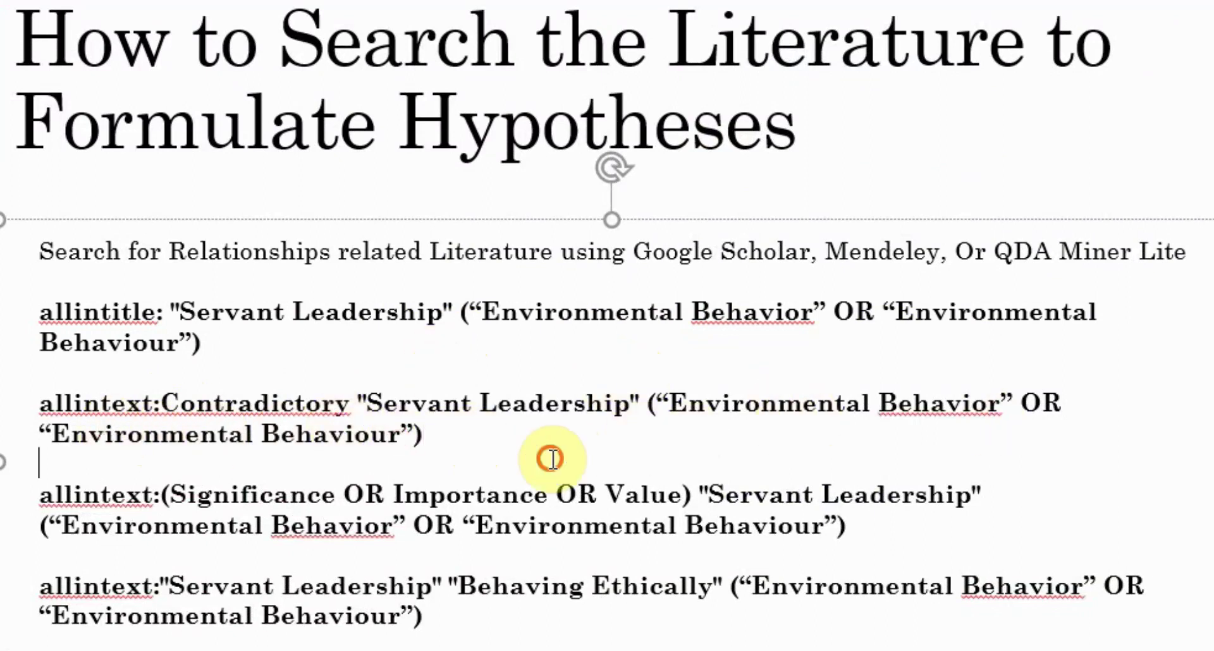
key(Page_Down)
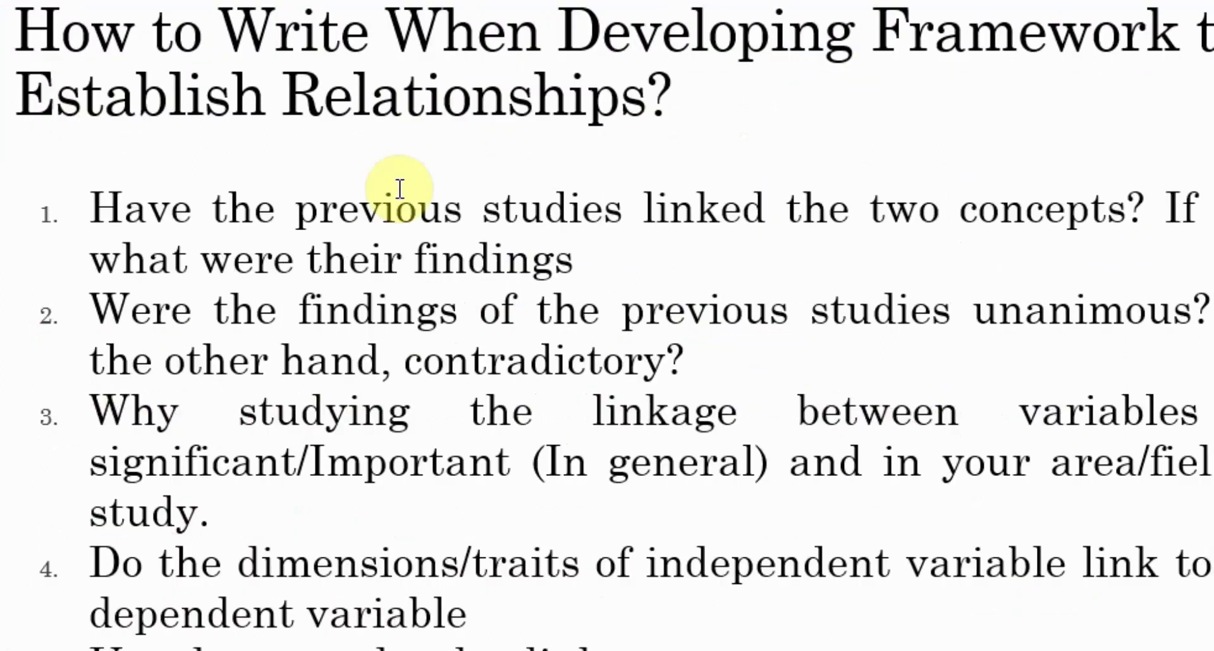
drag(101, 306, 688, 345)
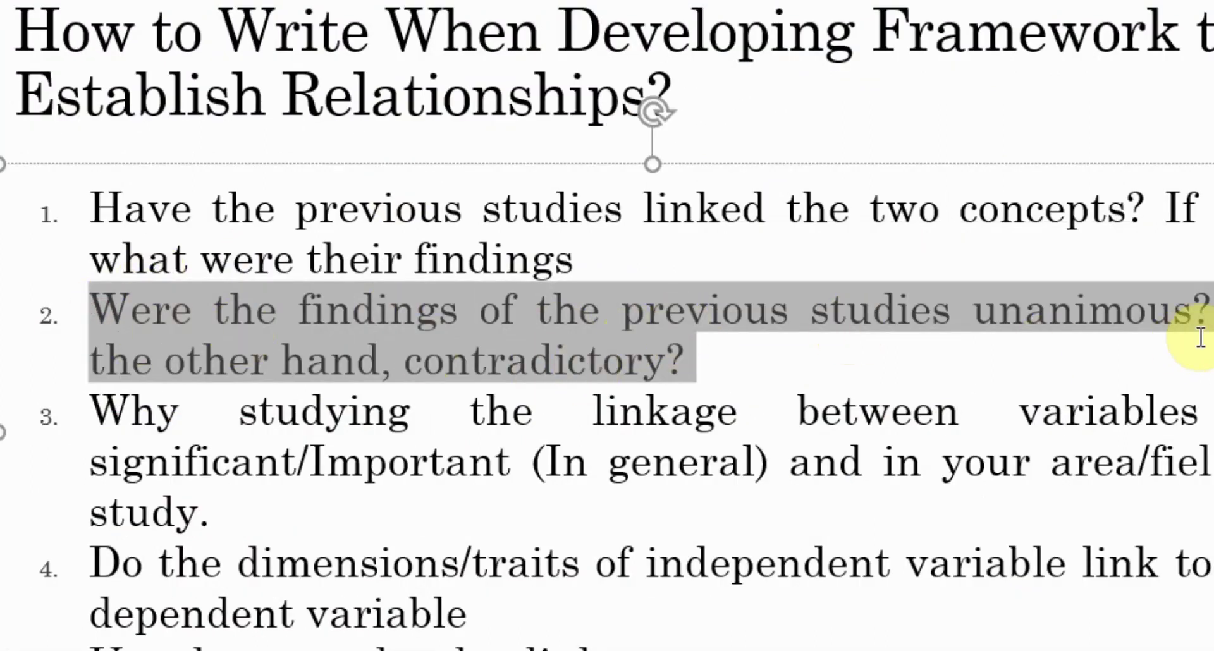
Select the whole allintext:Contradictory query on the literature-search slide.
key(Page_Down)
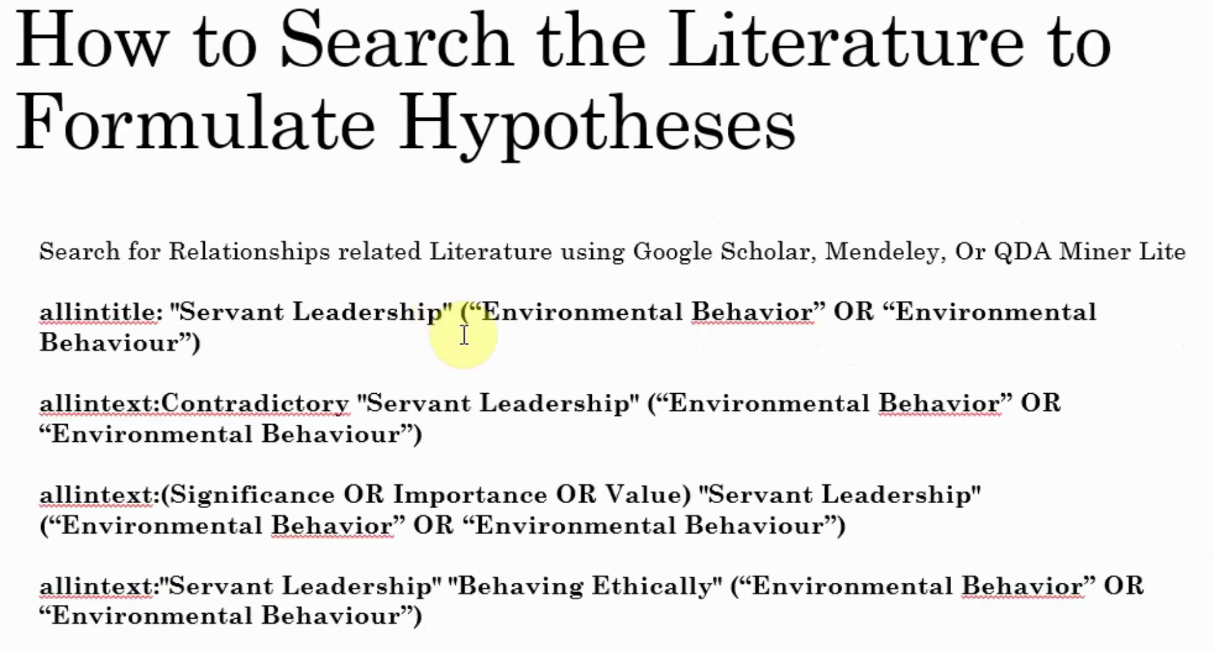
click(452, 468)
drag(452, 436, 86, 392)
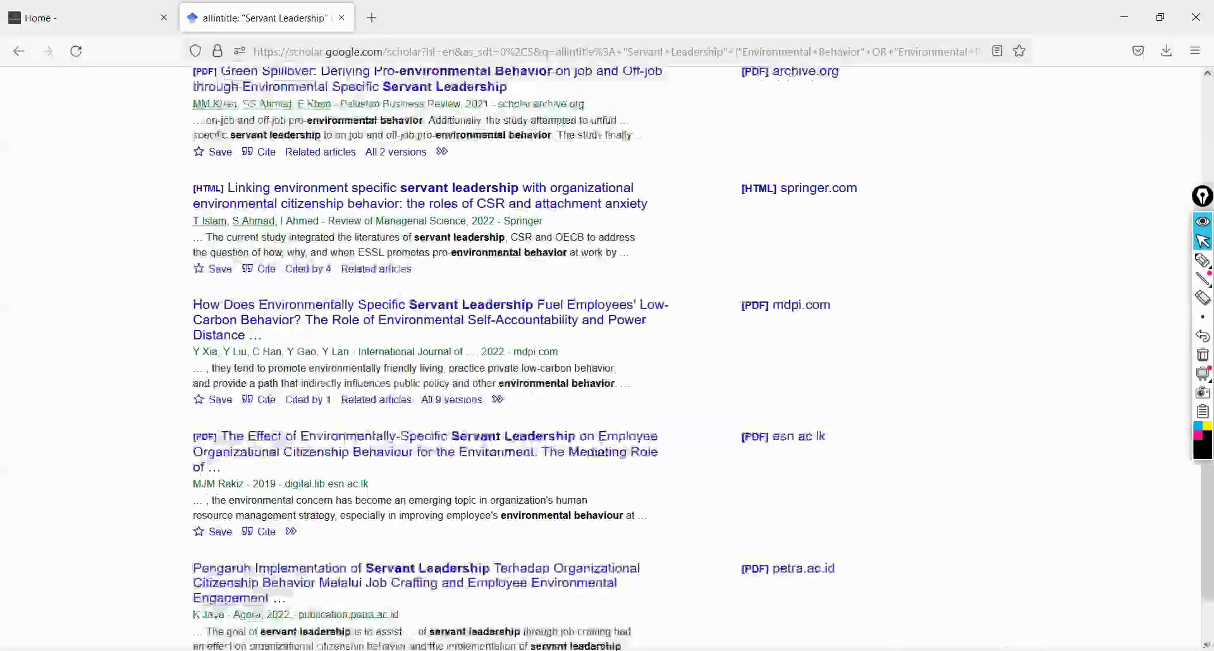
Replace the Scholar search with the allintext:Contradictory "Servant Leadership" environmental behavior query.
scroll(542, 176, up, 9)
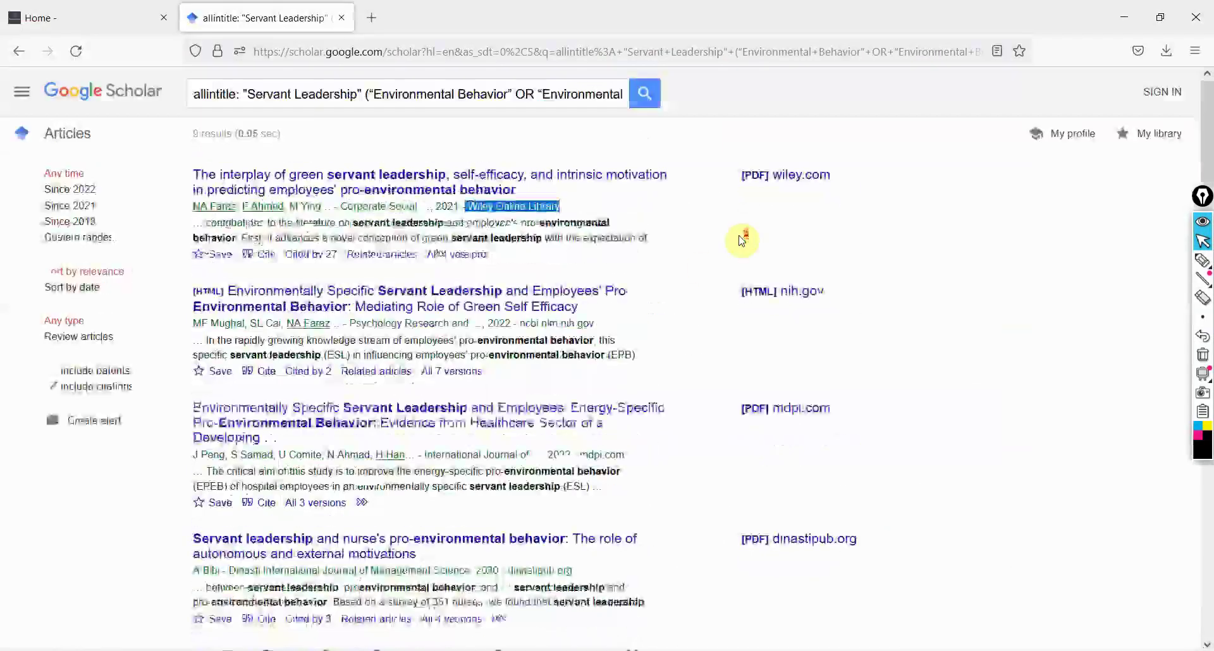
click(567, 94)
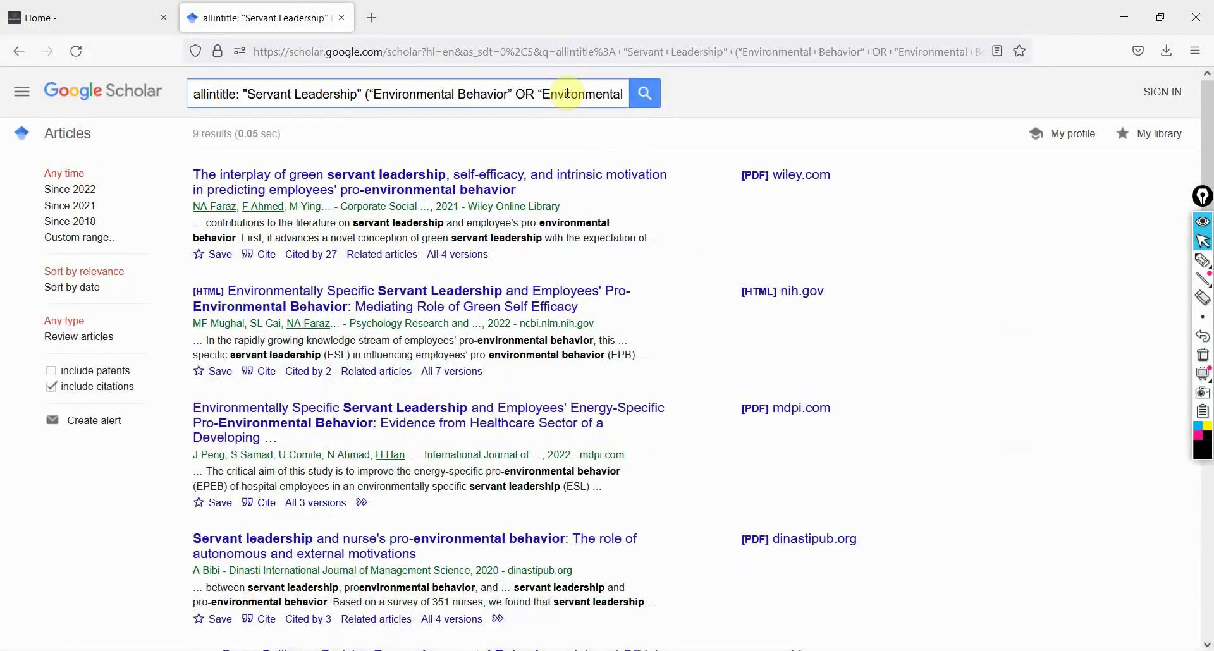
triple_click(567, 94)
key(End)
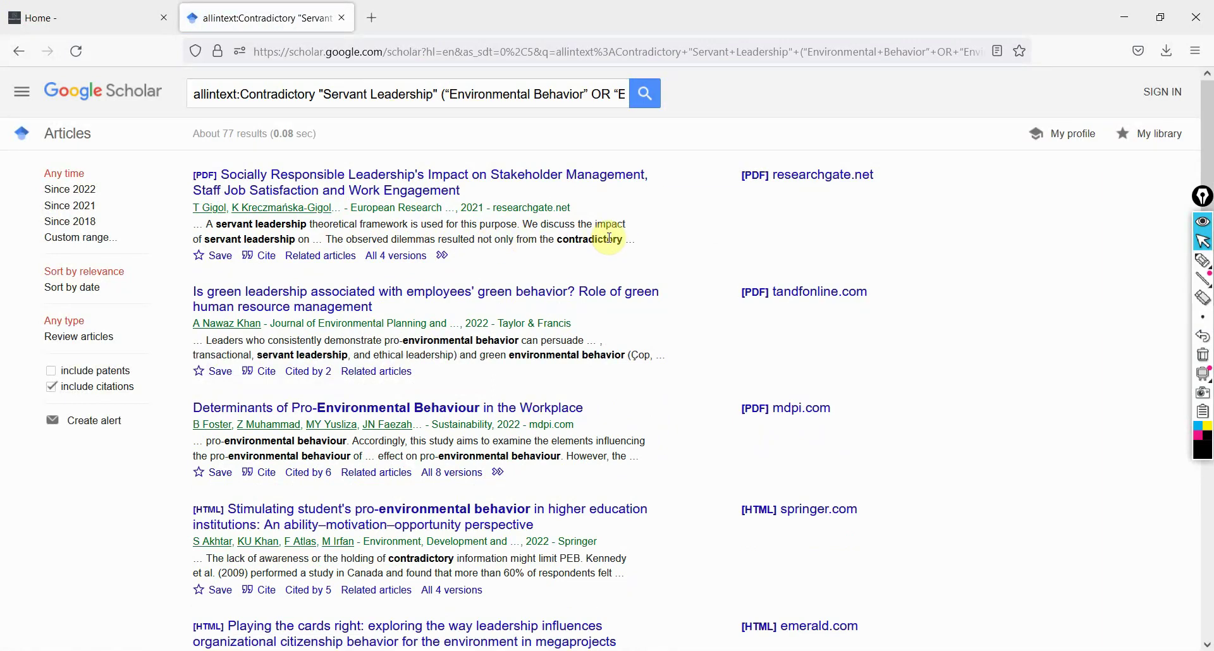
Scroll the ~77 results, highlighting 'contradictory' in a snippet, then return to the top.
scroll(615, 312, down, 9)
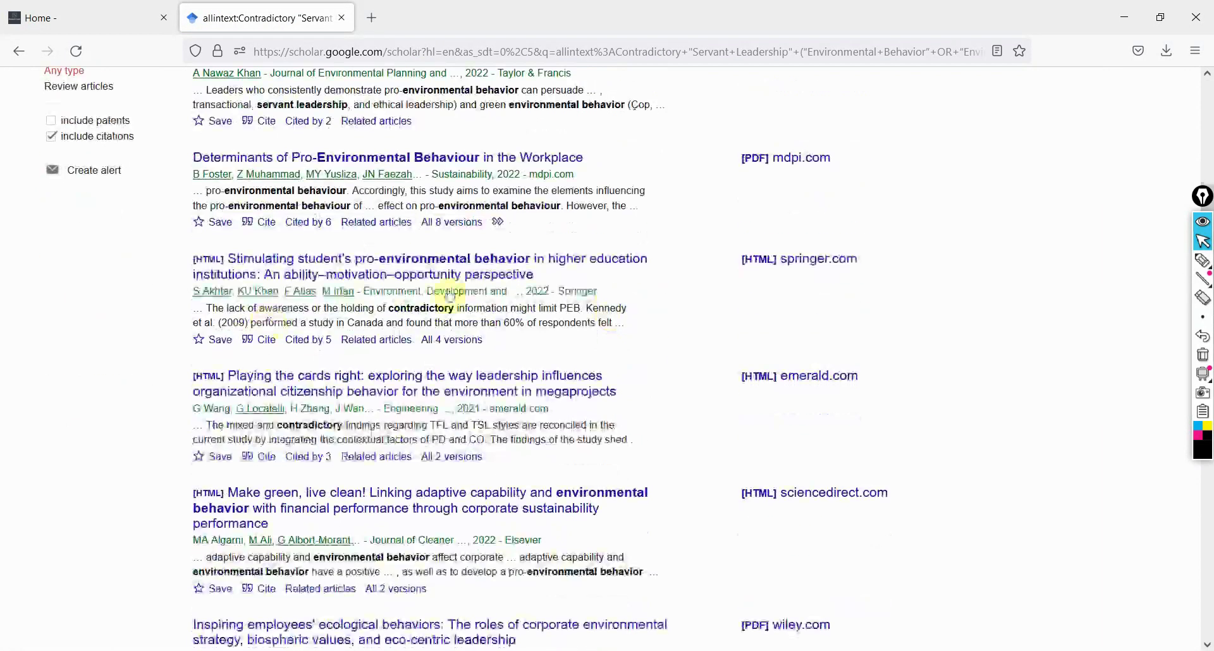
drag(496, 353, 556, 353)
scroll(506, 428, down, 3)
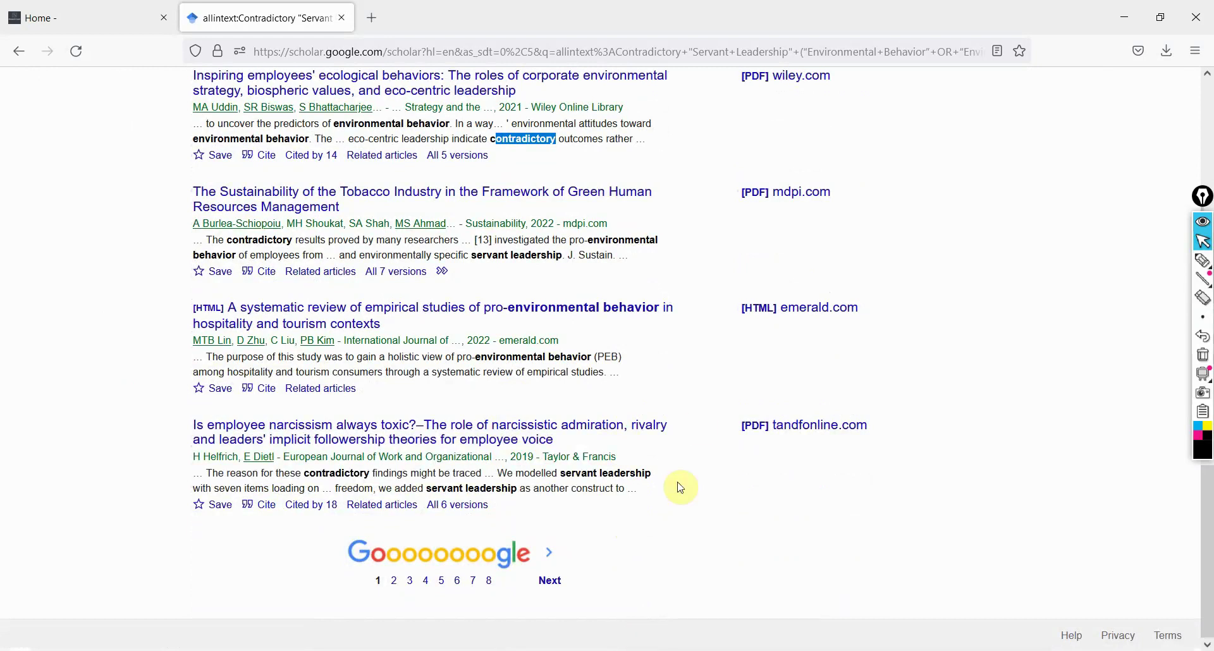
key(alt+Left)
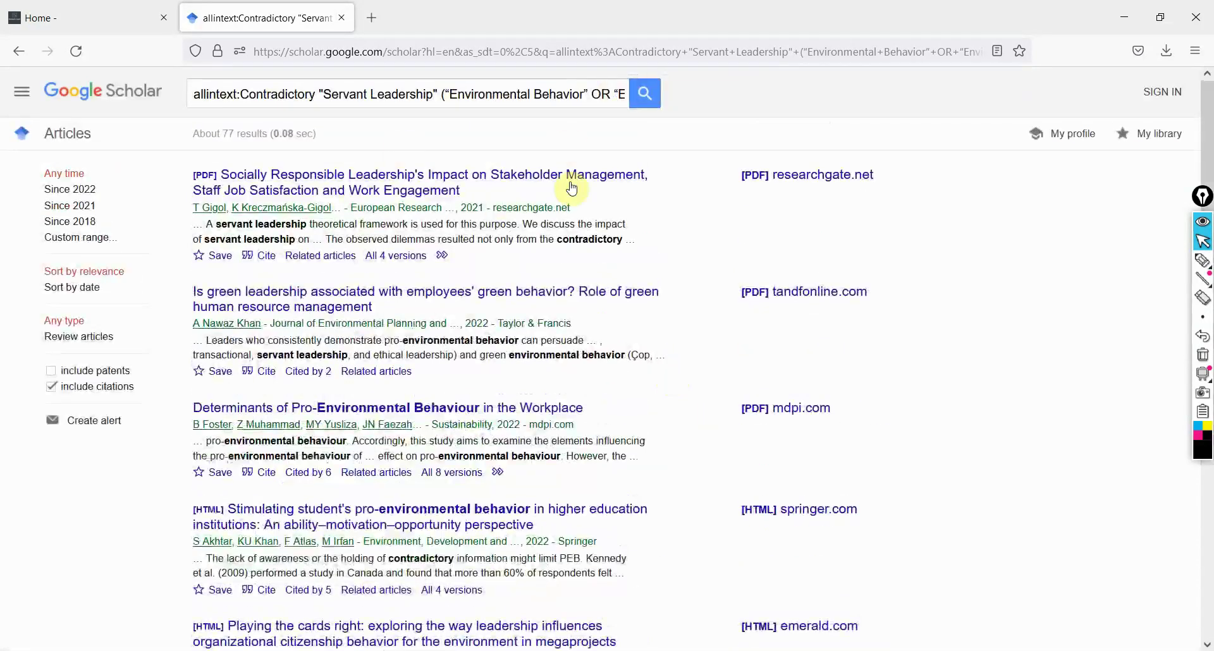
In PowerPoint, ink-mark the allintext operator and the Contradictory query terms, then clear the ink.
key(alt+Tab)
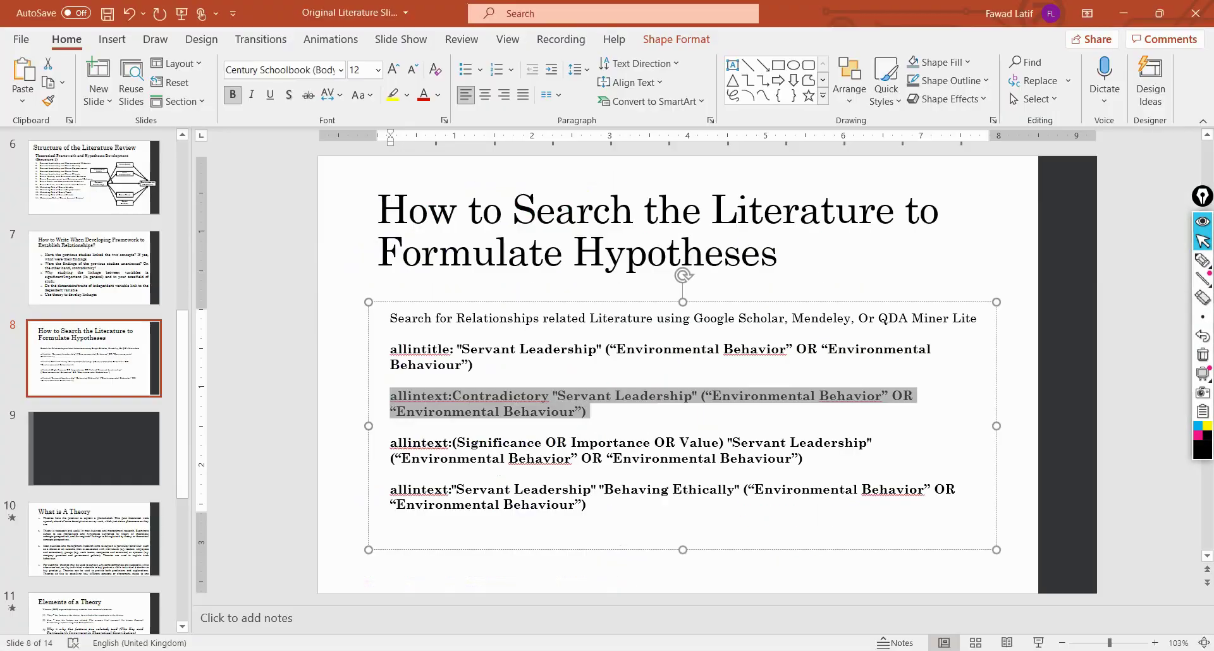
click(122, 271)
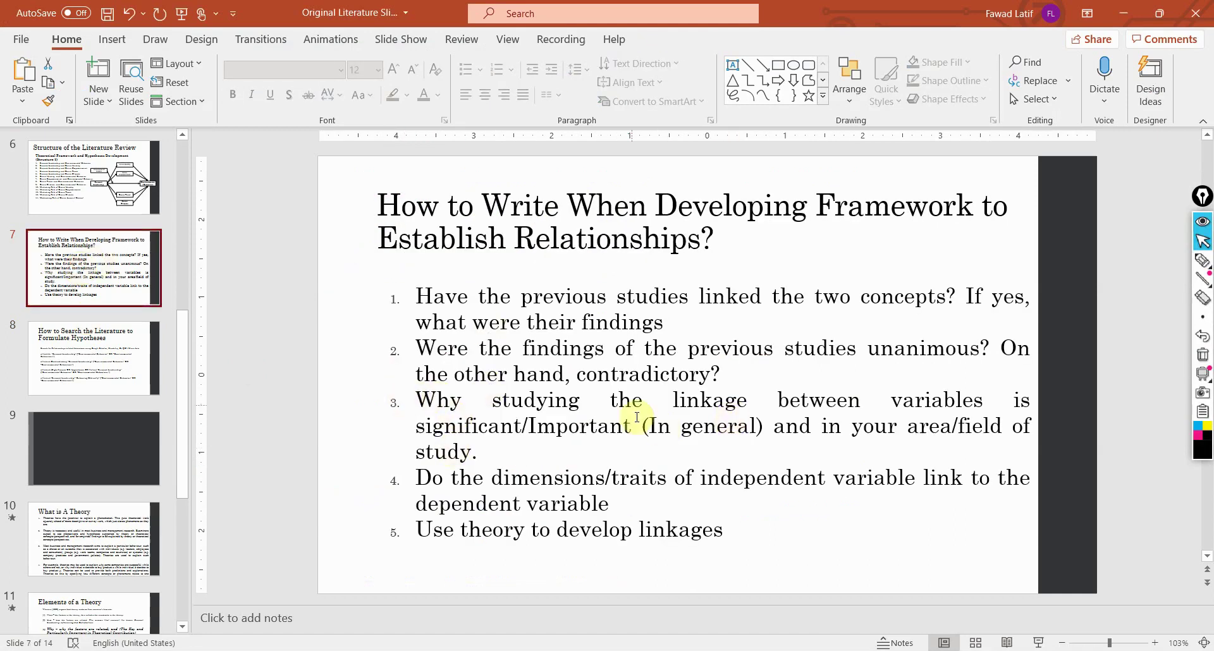
click(57, 354)
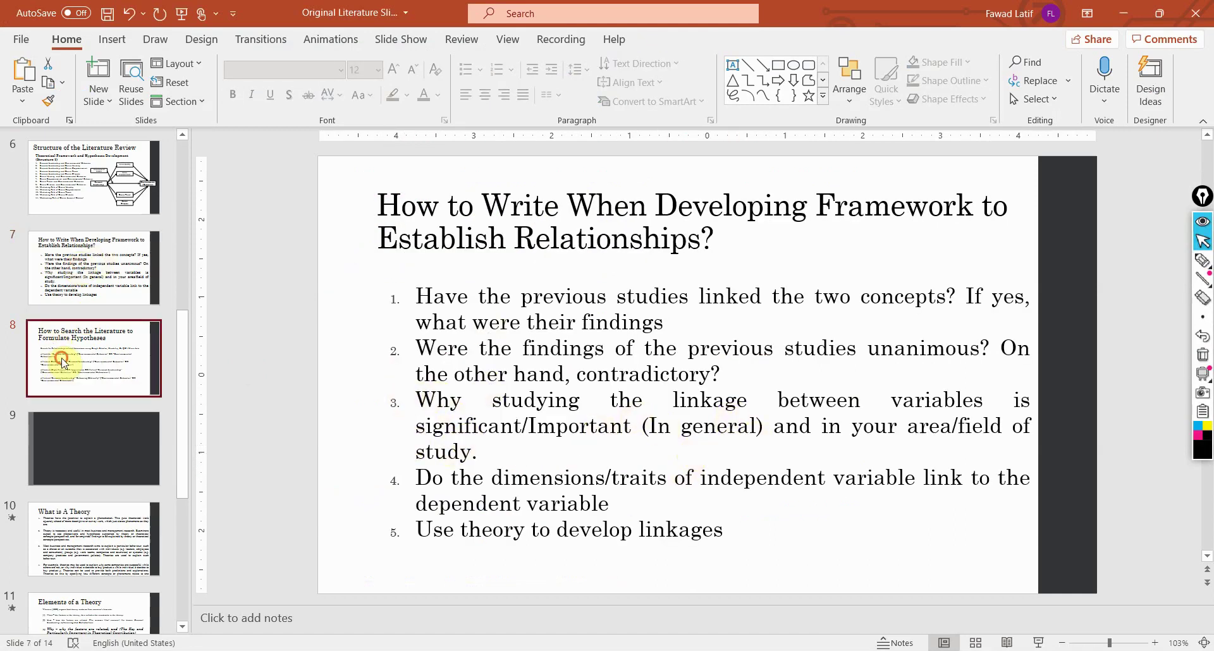
click(425, 443)
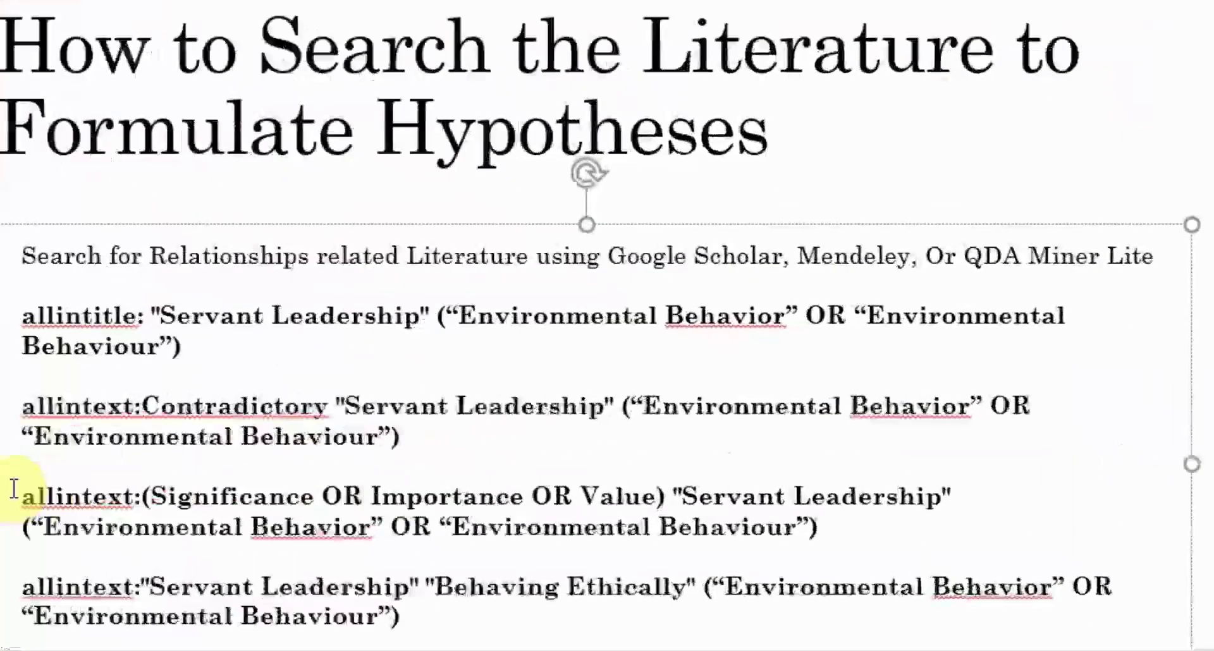
drag(390, 396, 411, 393)
drag(61, 401, 130, 405)
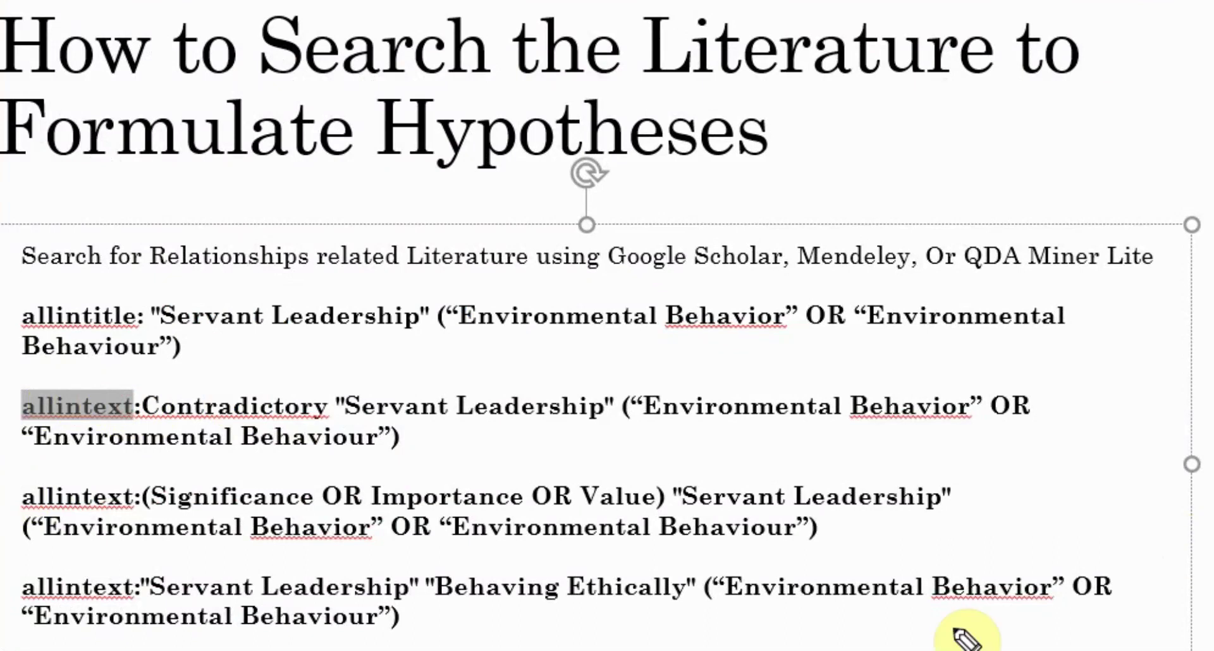
mouse_move(172, 377)
mouse_down()
mouse_move(138, 378)
mouse_move(313, 366)
mouse_move(370, 383)
mouse_move(973, 378)
mouse_up()
drag(17, 469, 381, 463)
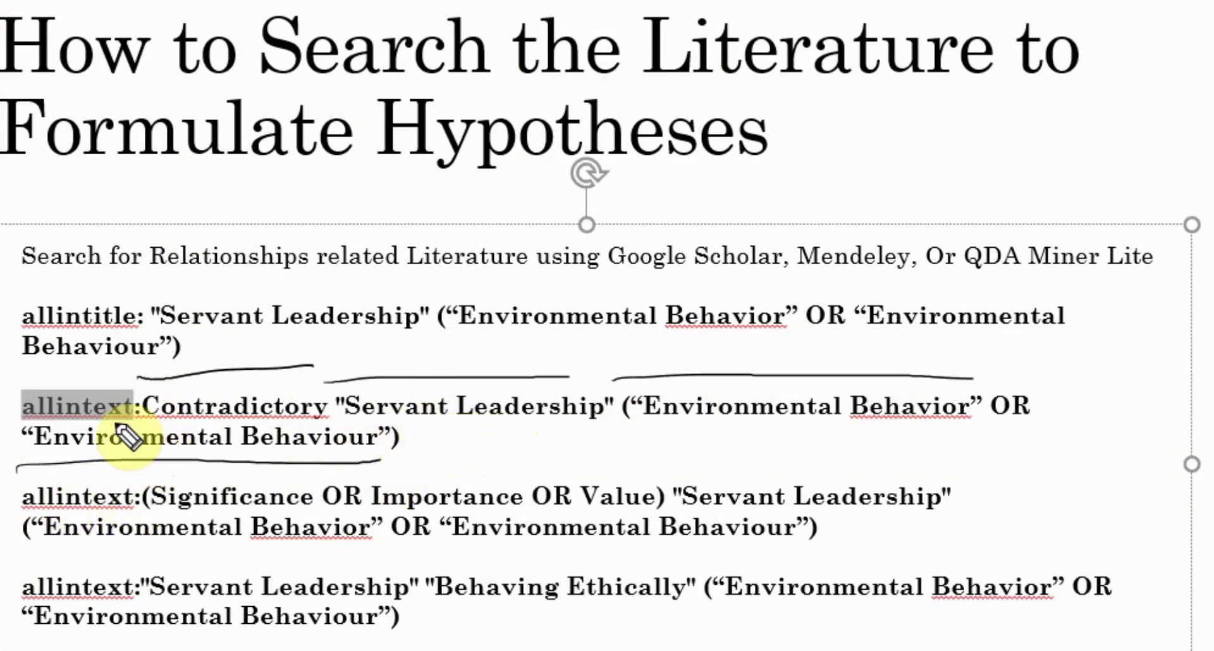
key(Escape)
Select the Significance OR Importance OR Value query line and return to Google Scholar.
click(767, 550)
mouse_move(847, 531)
mouse_down()
mouse_move(455, 526)
mouse_move(219, 501)
mouse_move(25, 500)
mouse_up()
right_click(113, 502)
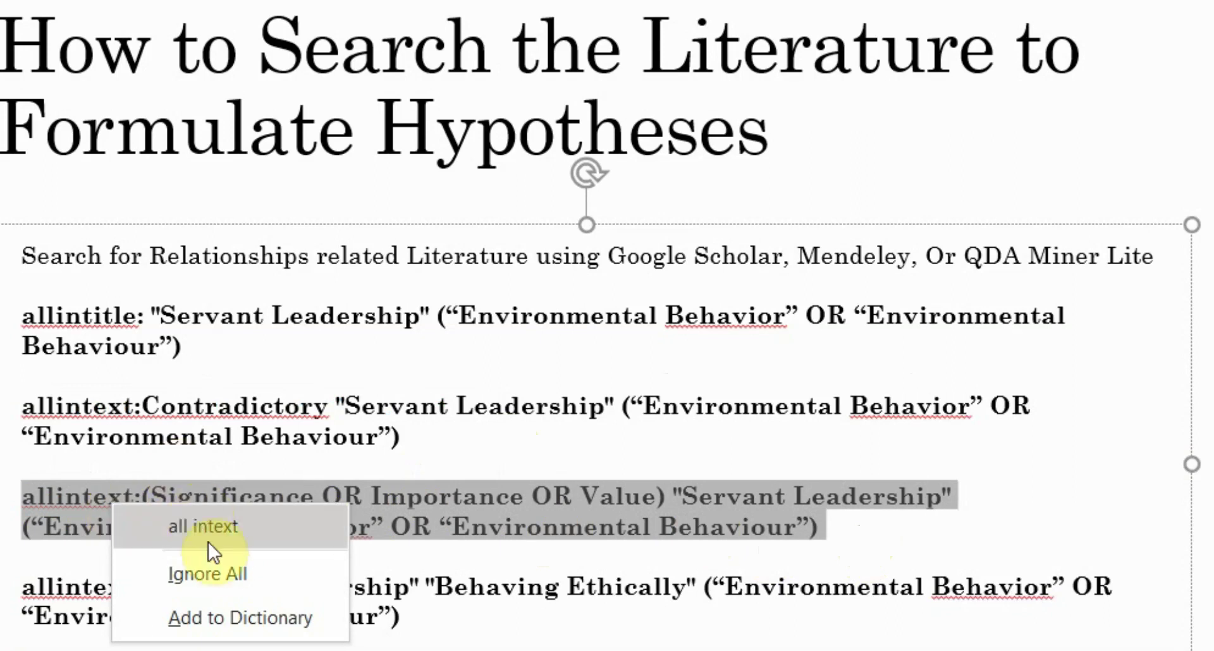
key(Escape)
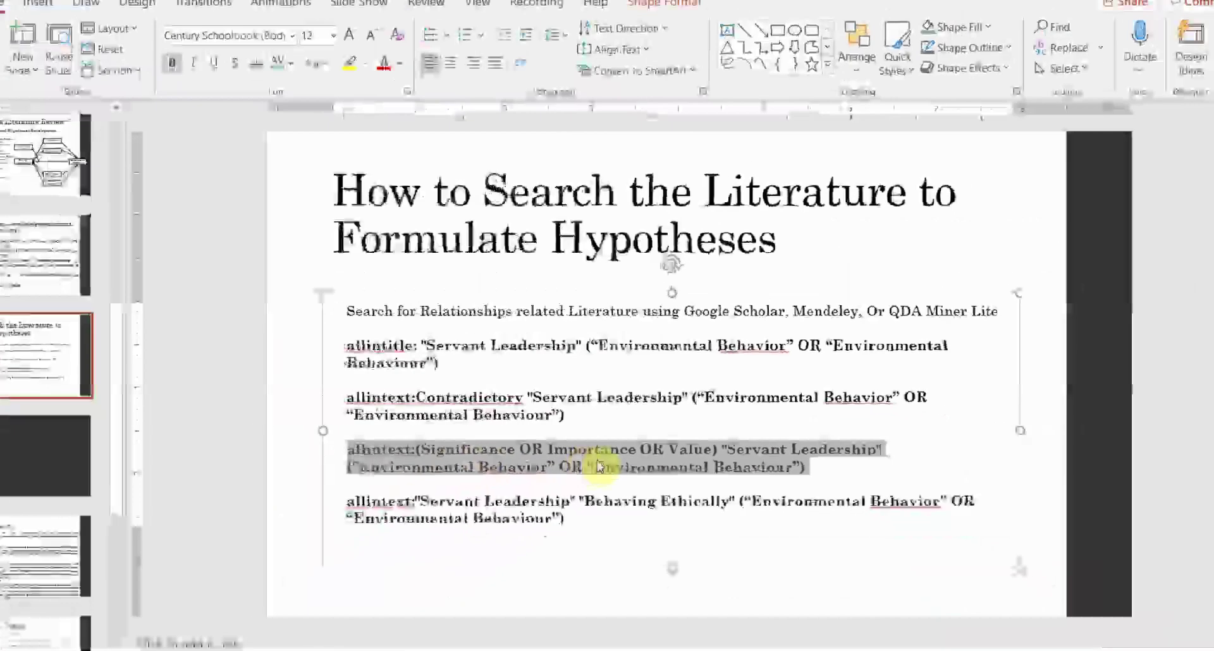
key(alt+Tab)
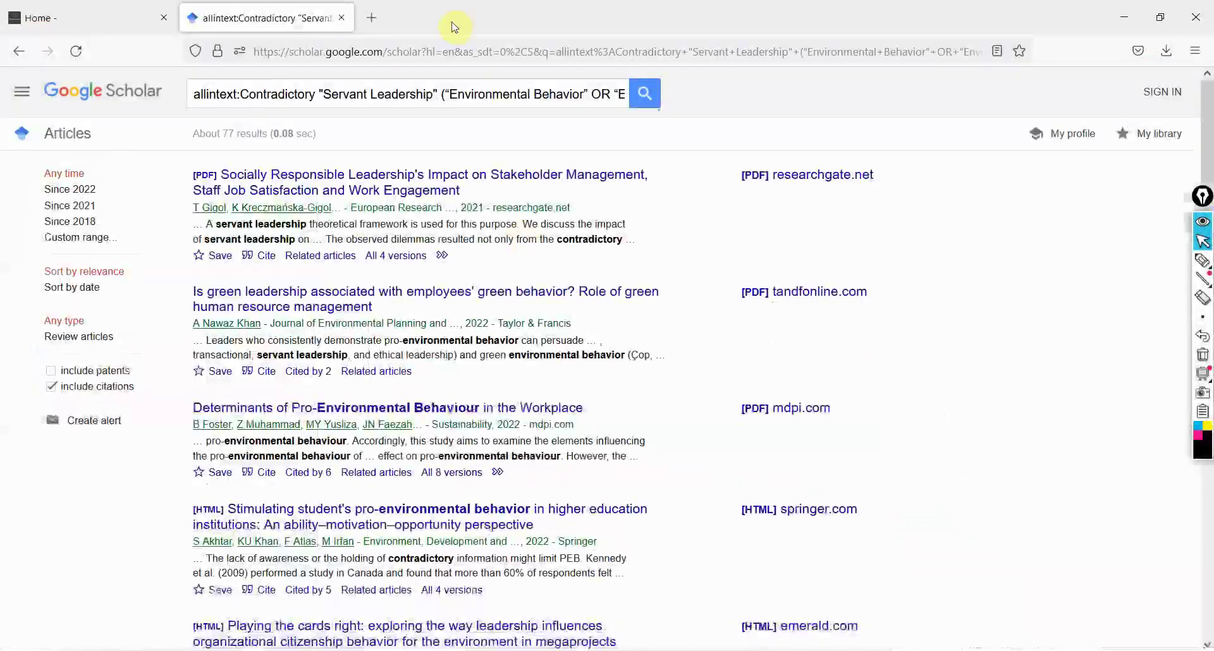
Search Scholar with the Significance OR Importance OR Value query, getting about 618 results.
triple_click(459, 91)
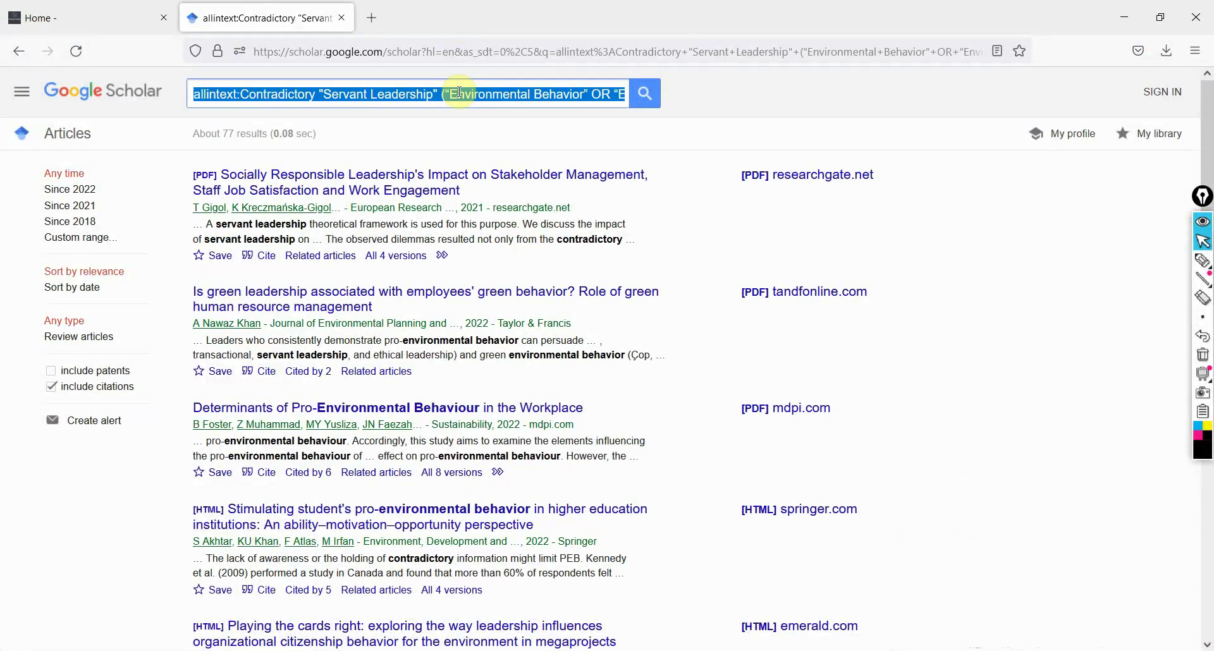
key(End)
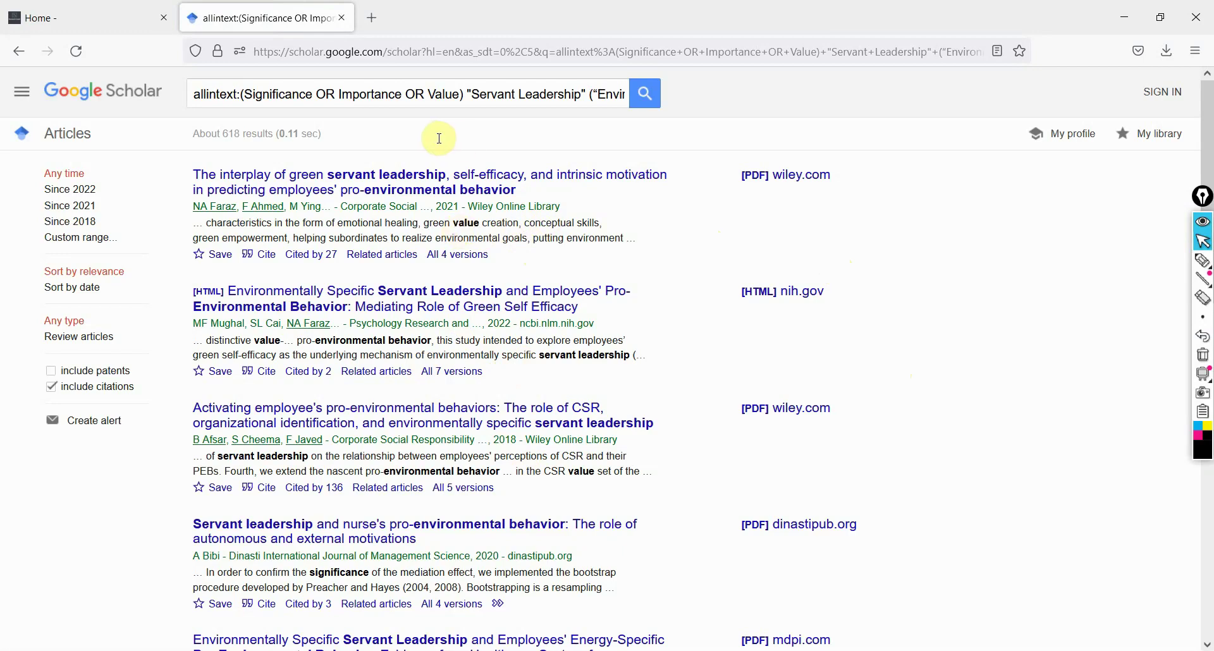
drag(243, 95, 1120, 71)
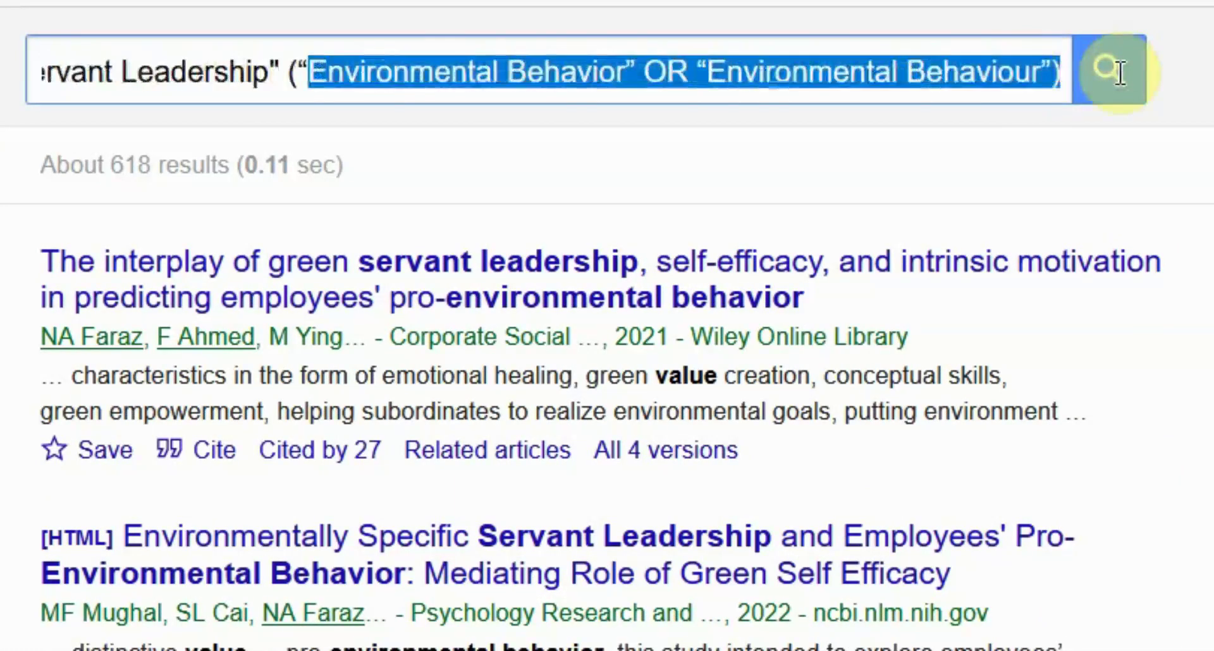
click(780, 74)
Highlight questions 4 (dimensions/traits) and 1 (previous studies) on the framework questions slide.
key(alt+Tab)
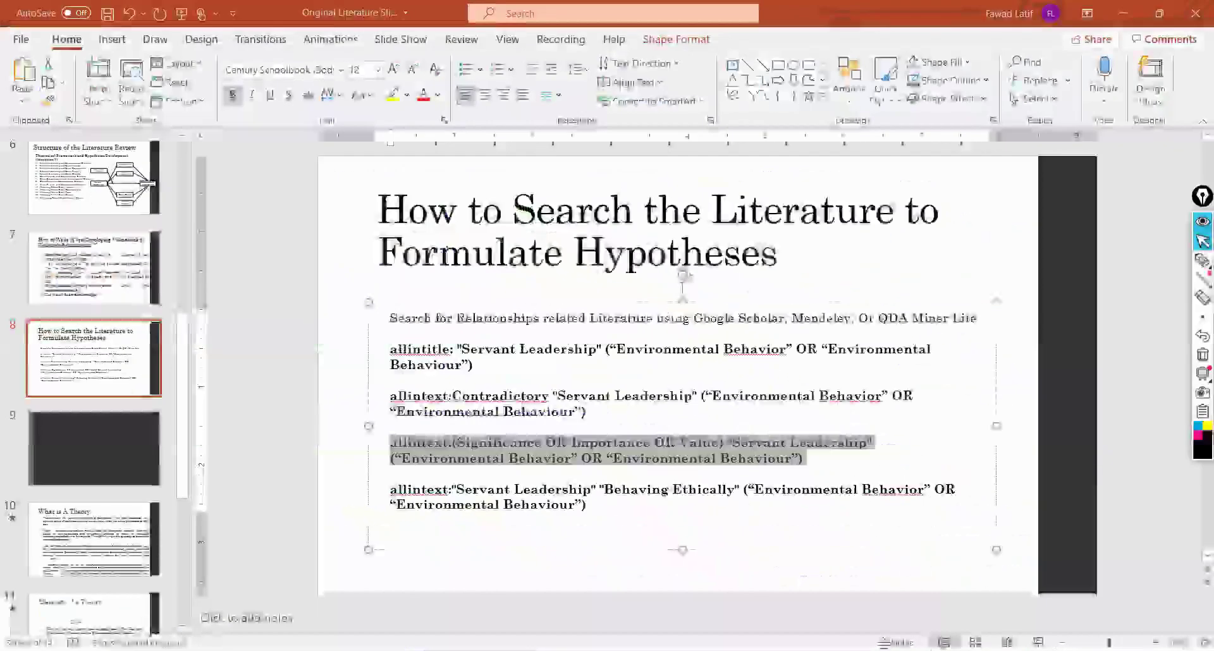
click(81, 258)
drag(442, 471, 751, 487)
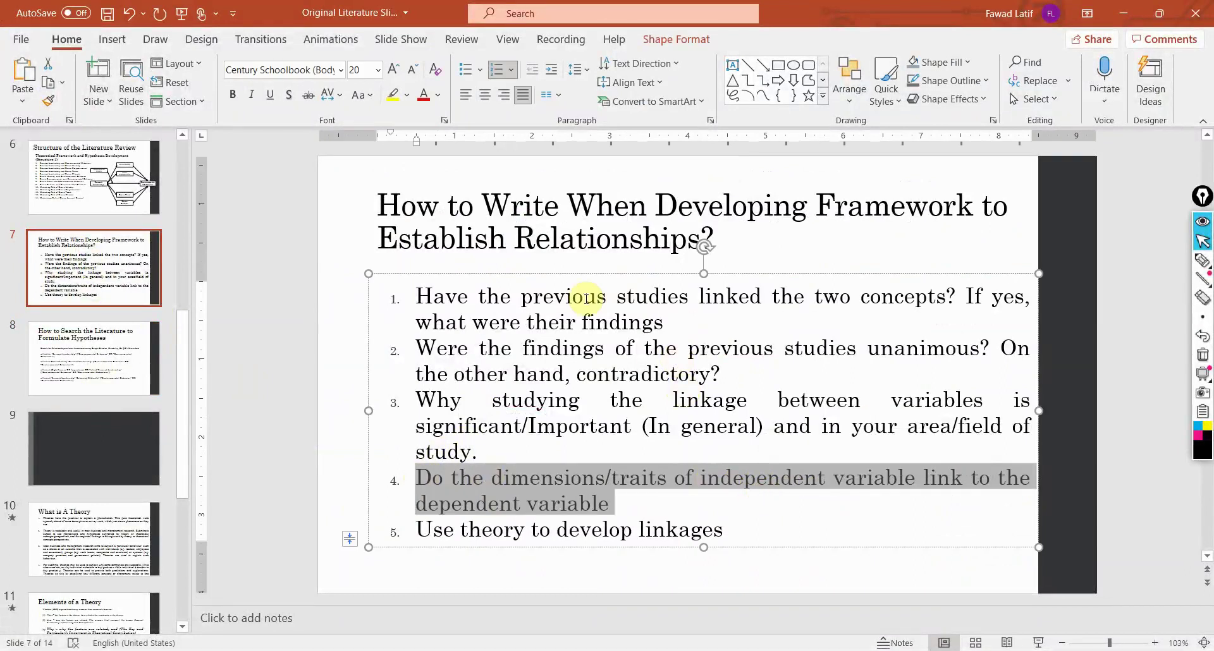
drag(414, 296, 689, 310)
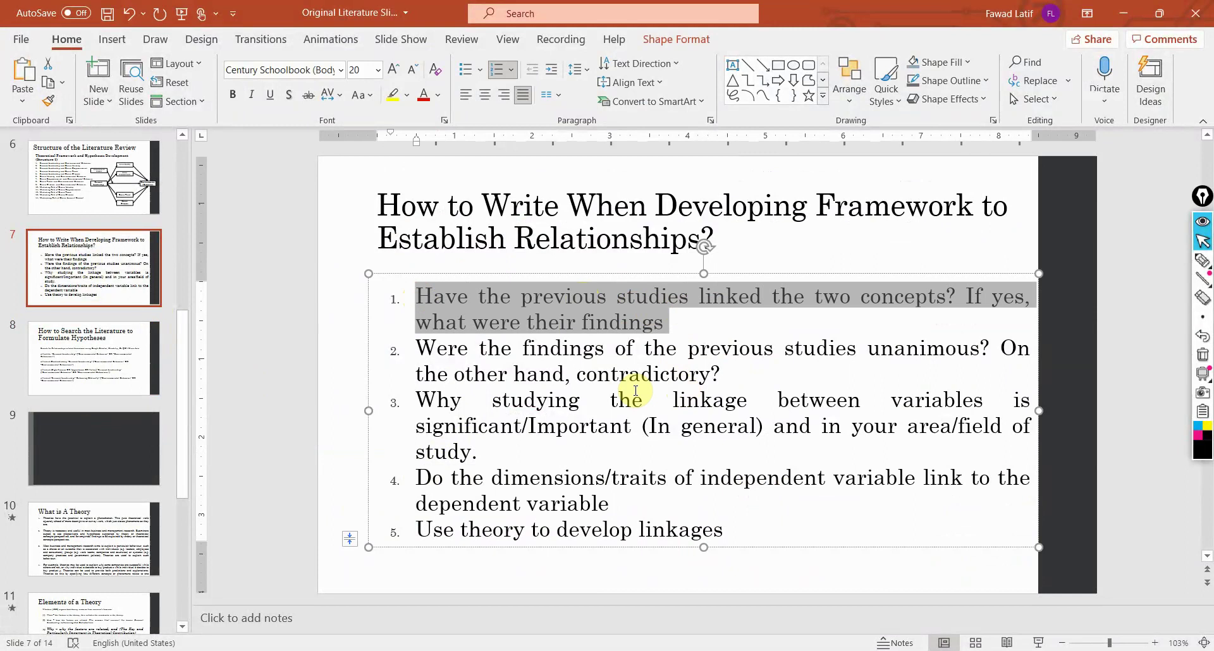
Select the Behaving Ethically query line on the search-query slide.
click(40, 342)
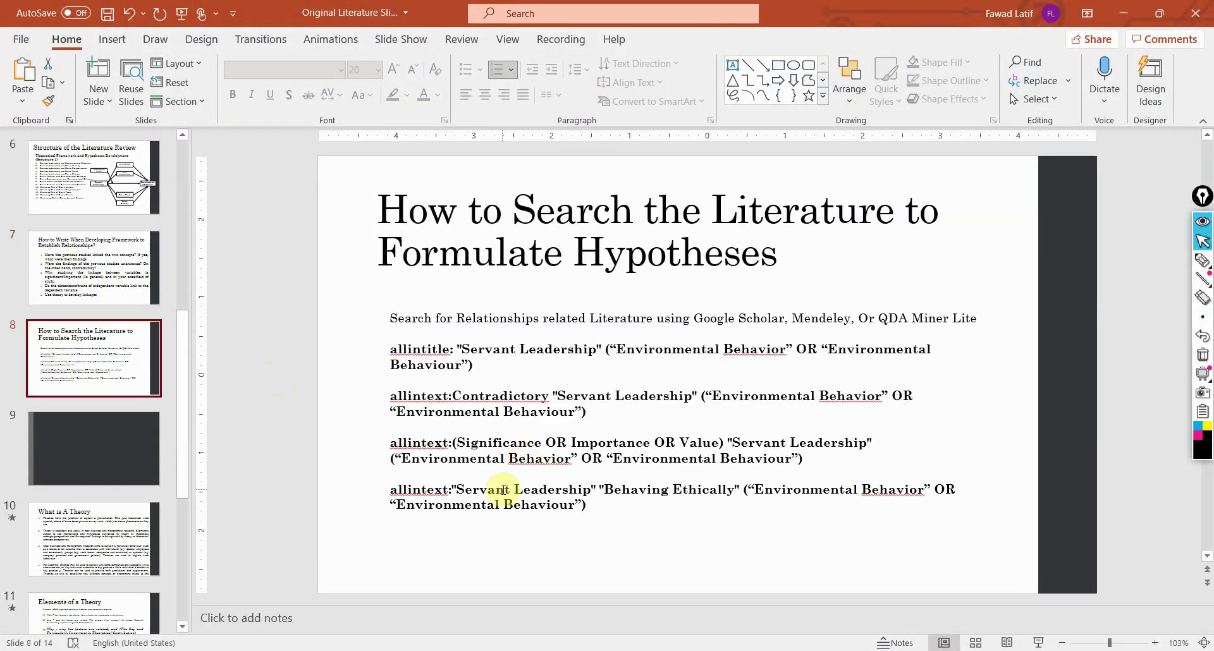
click(398, 490)
drag(393, 490, 624, 501)
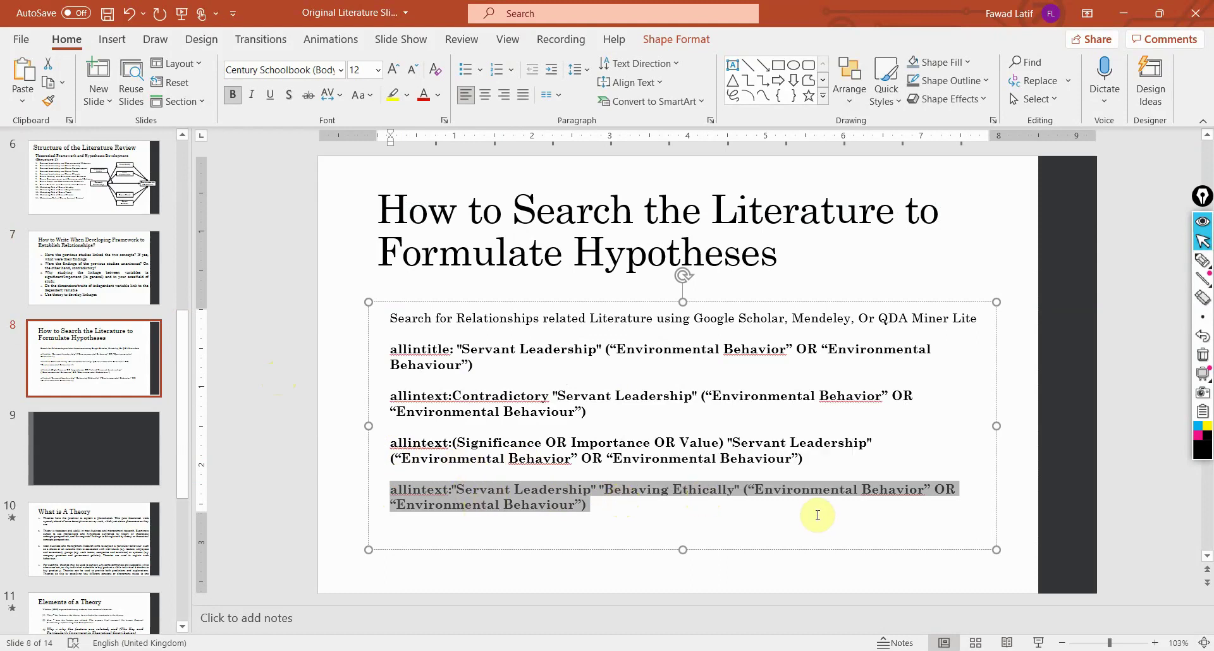
Copy the Behaving Ethically query into Google Scholar and run the search.
key(ctrl+c)
key(alt+Tab)
triple_click(537, 96)
key(ctrl+v)
click(645, 93)
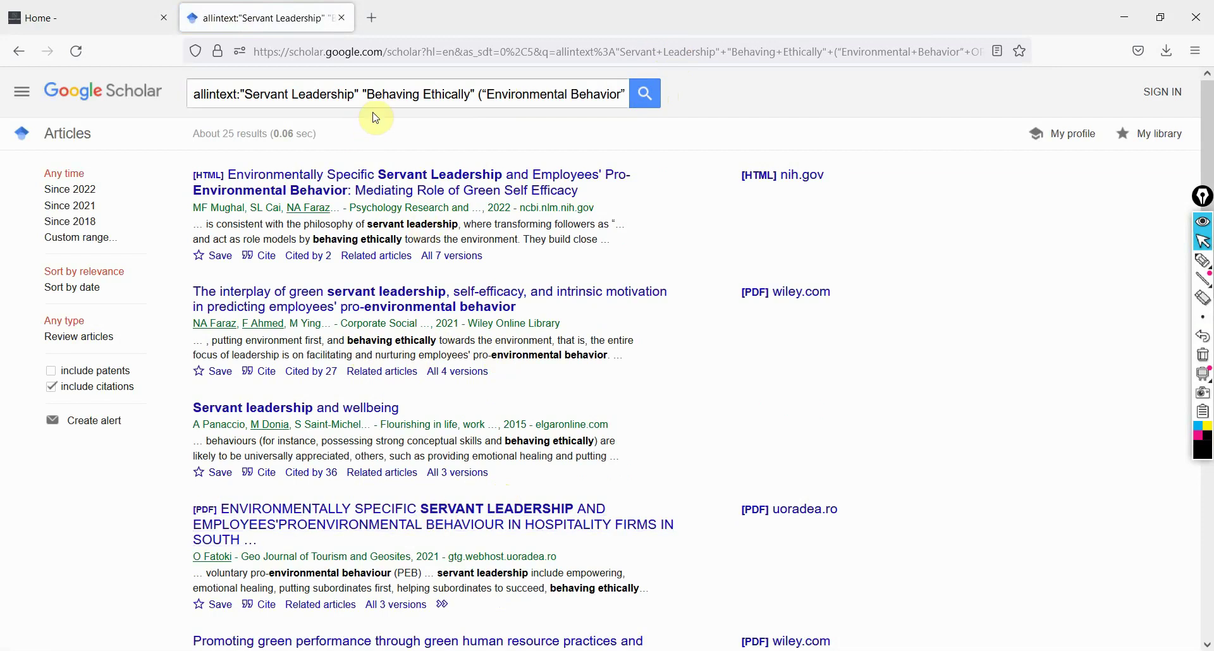
Highlight the Behaving Ethically, Servant Leadership and environmental behavior clauses of the query in turn.
drag(364, 96, 472, 94)
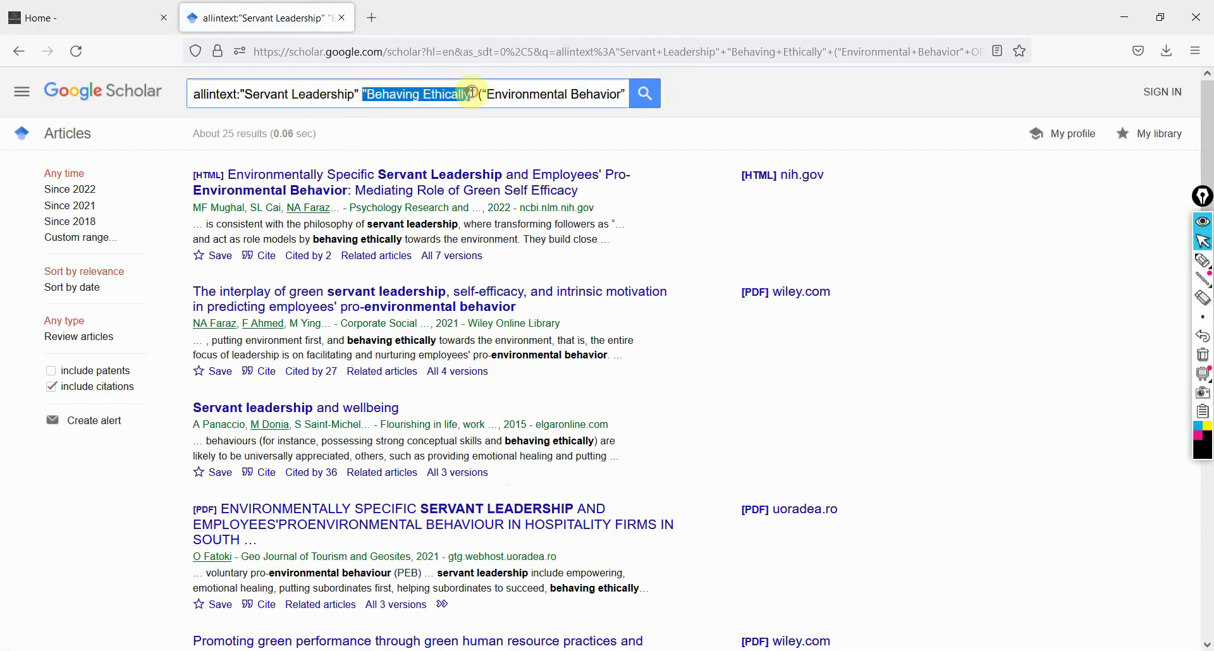
drag(245, 95, 334, 97)
drag(478, 95, 651, 91)
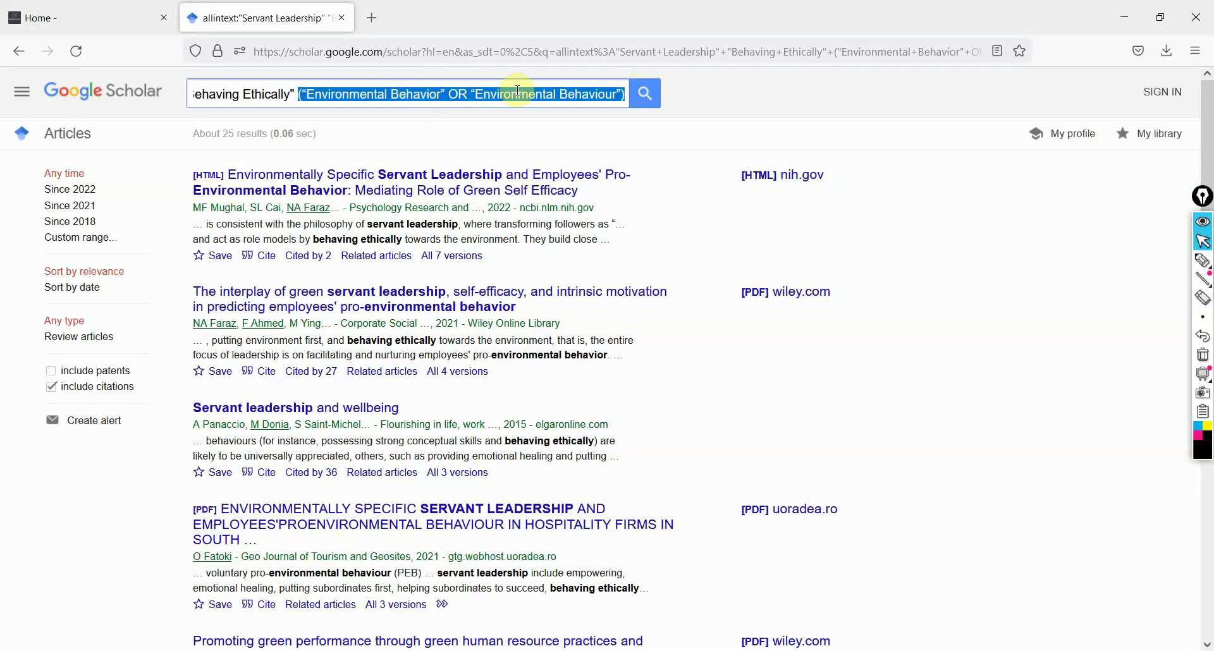
click(255, 97)
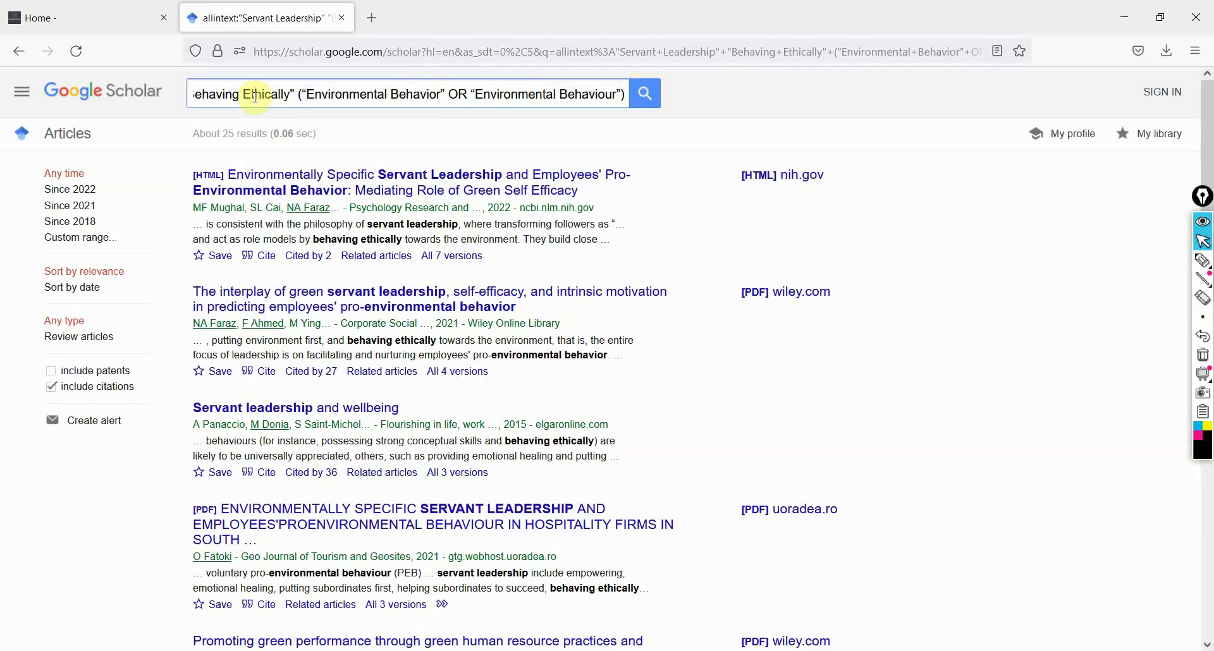
key(Home)
drag(244, 93, 358, 94)
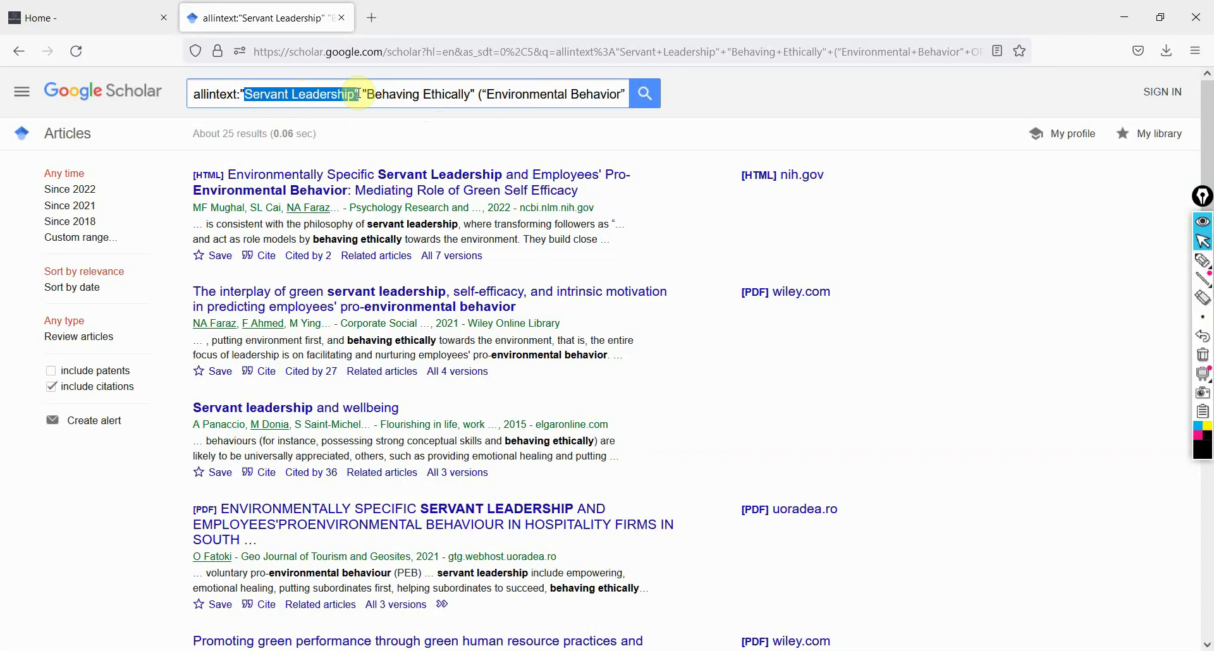
click(292, 94)
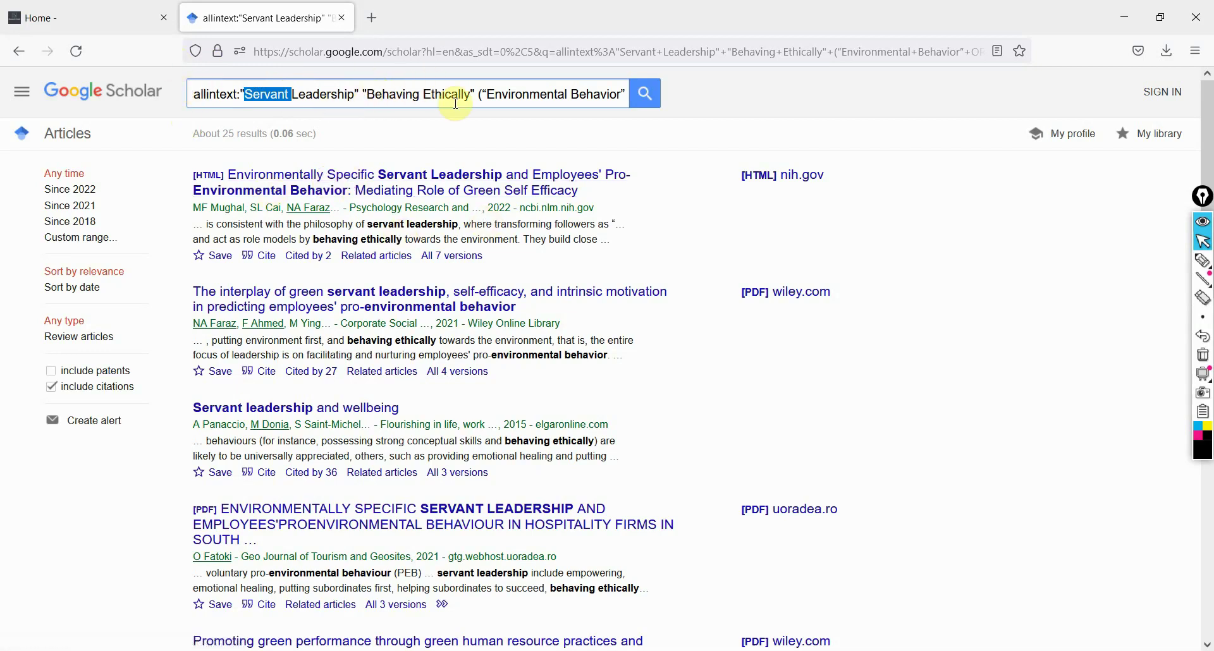
click(560, 95)
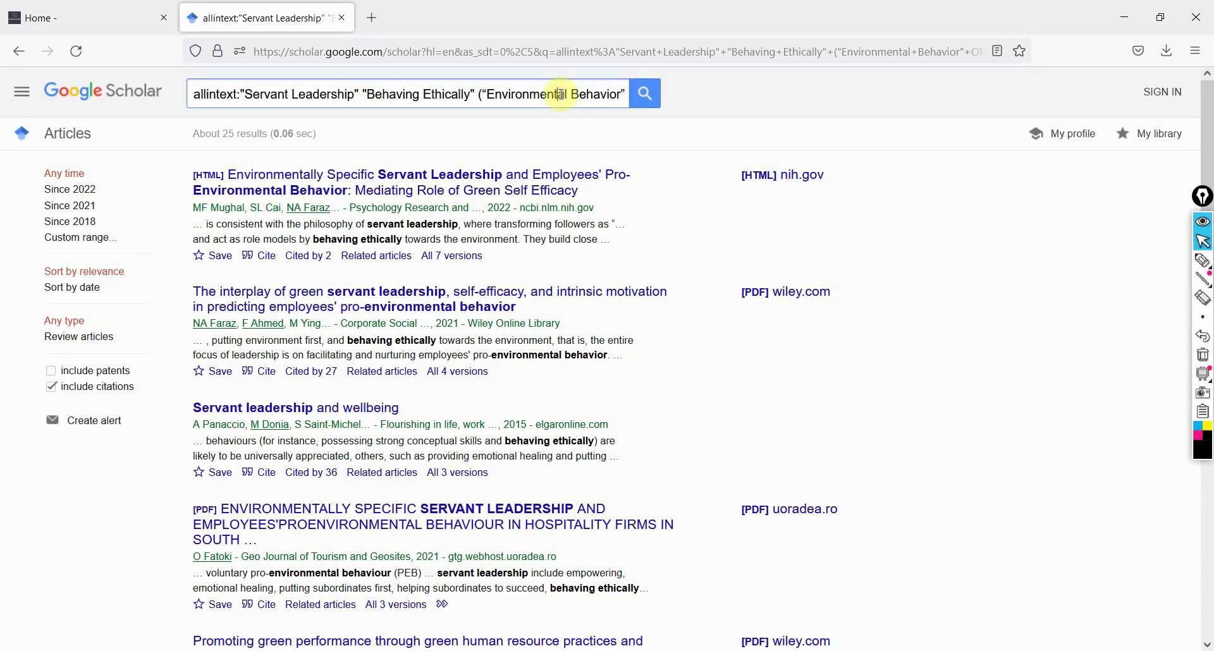
Drop 'Servant' from the query for about 69 results, then highlight the use-theory question.
drag(286, 91, 249, 89)
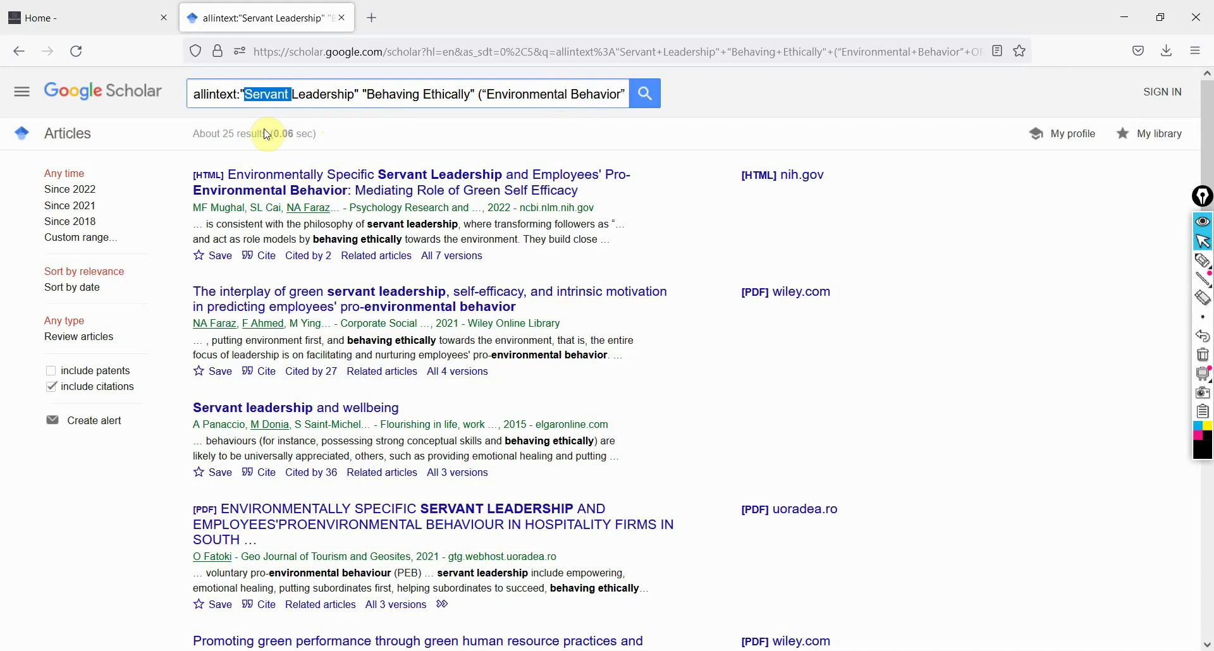
key(BackSpace)
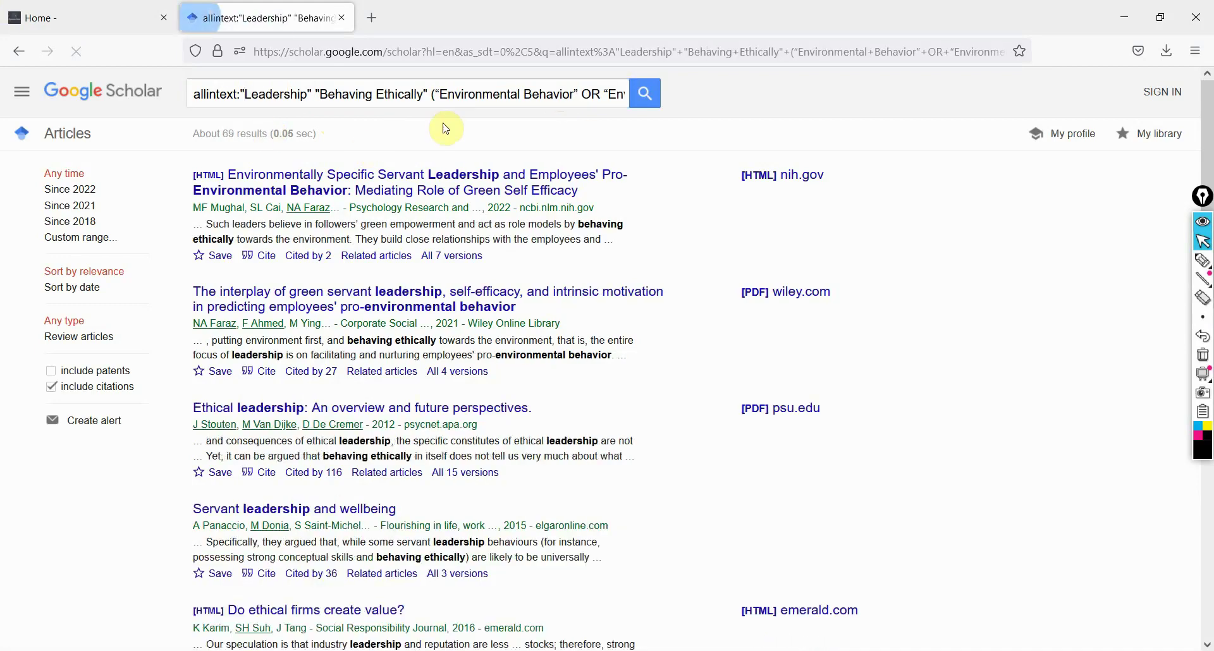
scroll(680, 230, down, 5)
scroll(678, 232, down, 6)
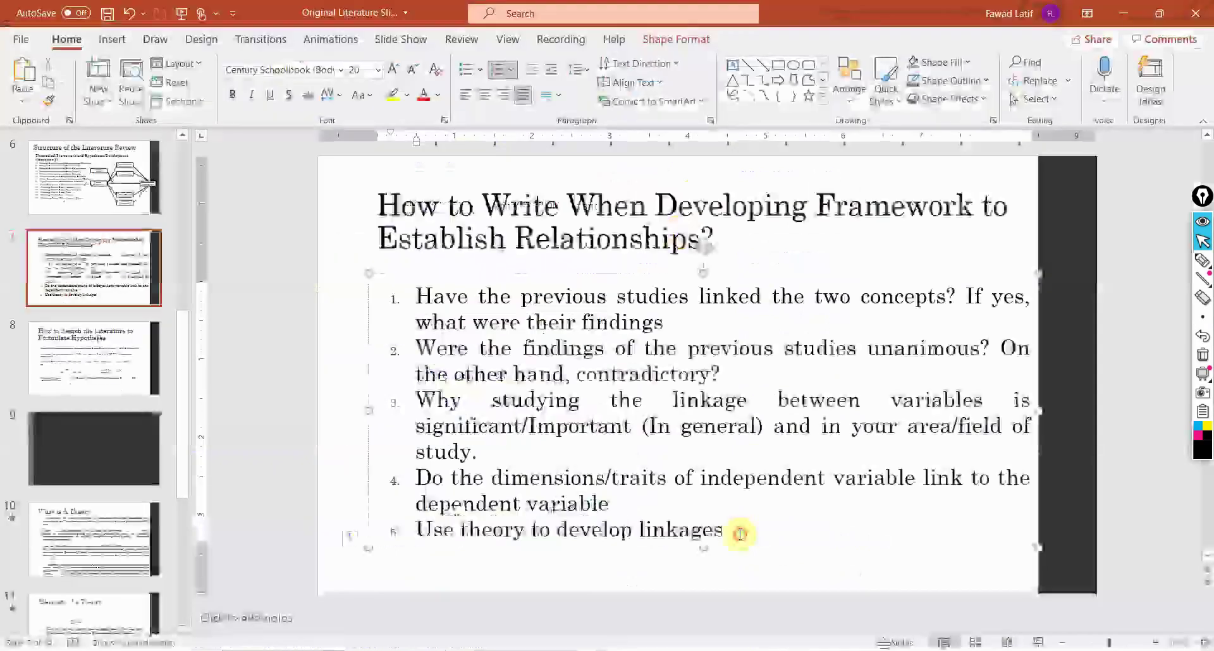
drag(740, 528, 434, 526)
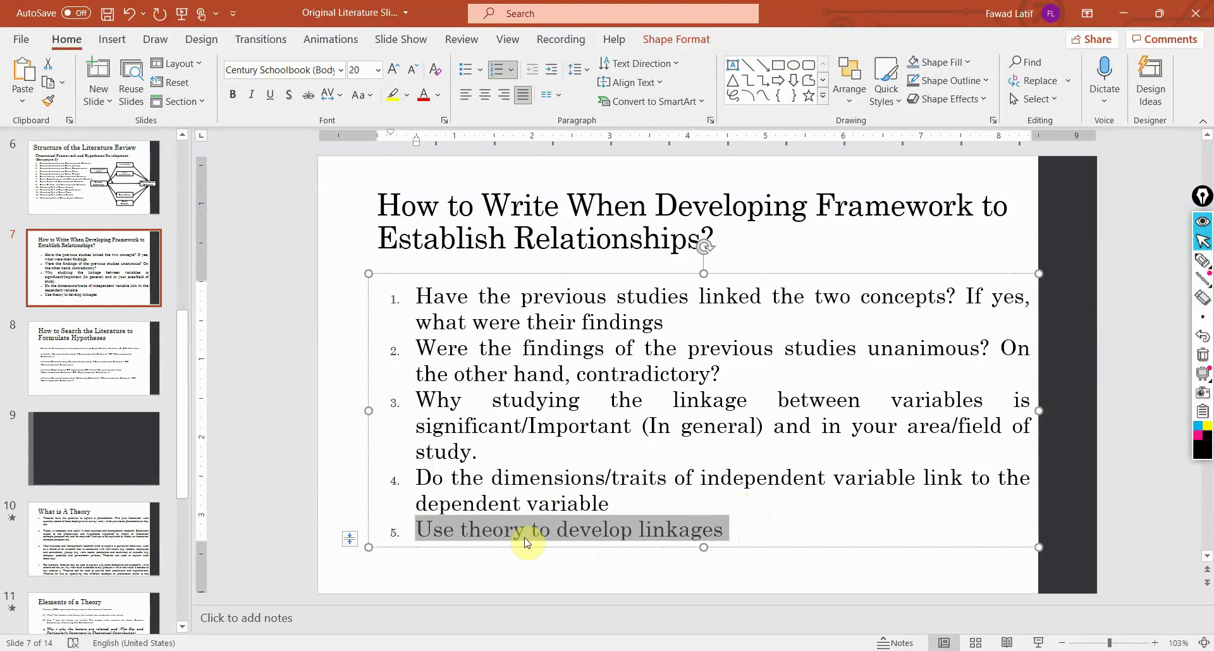
click(554, 296)
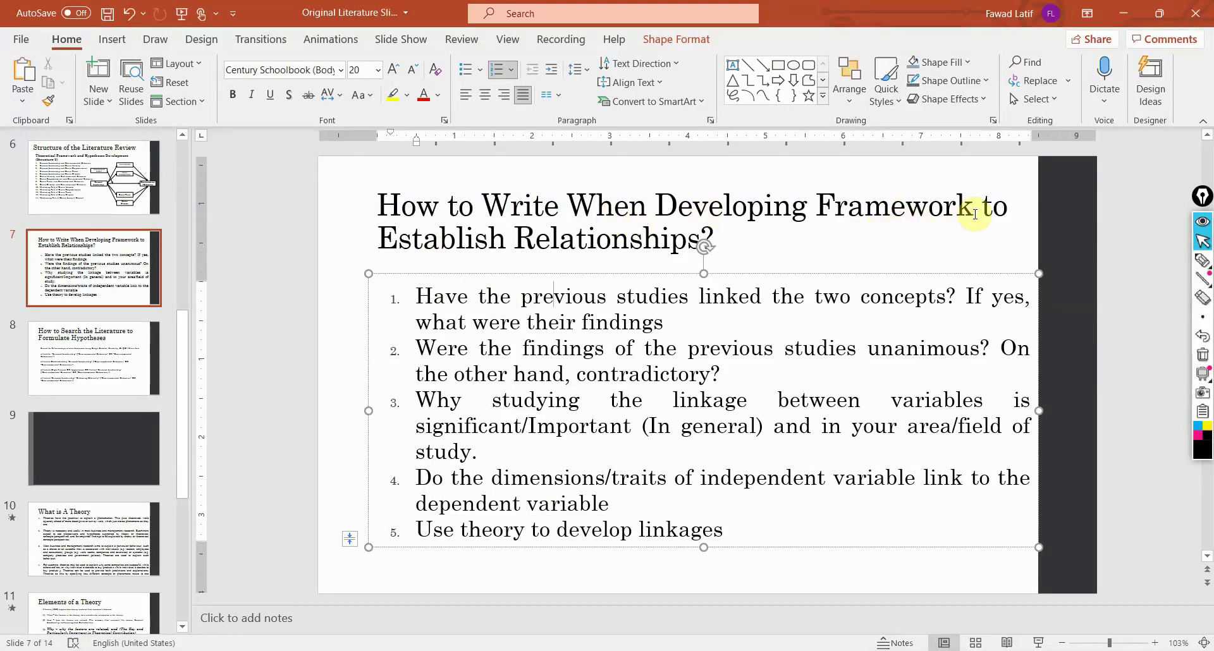
click(111, 359)
click(121, 269)
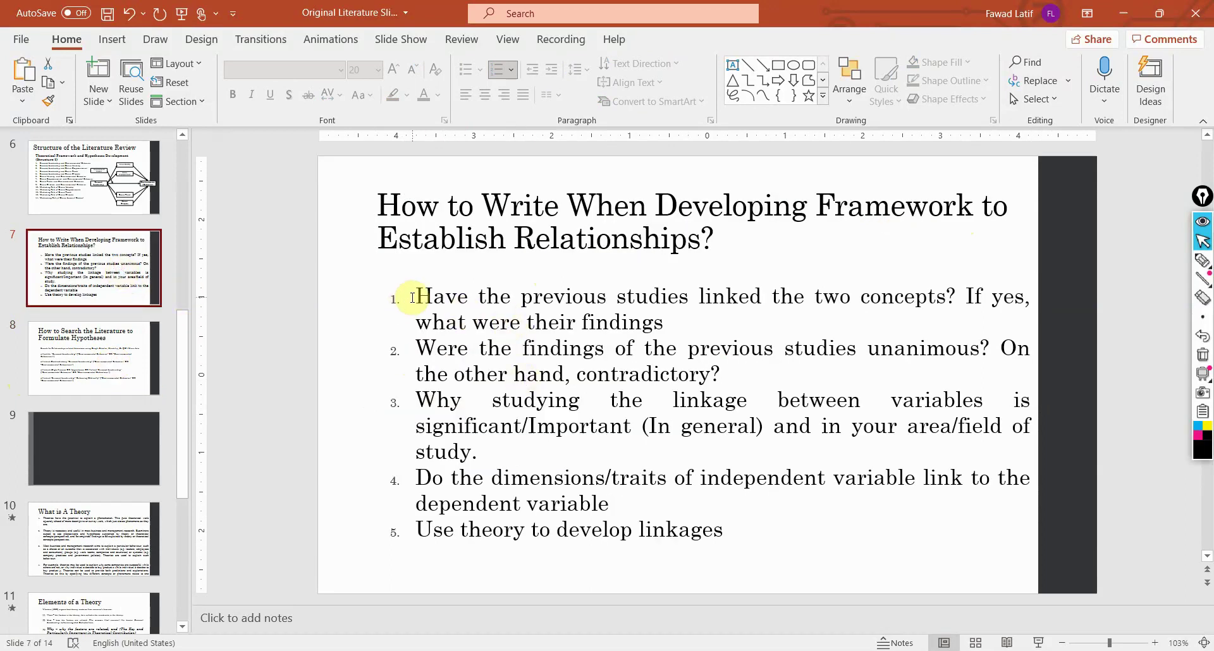